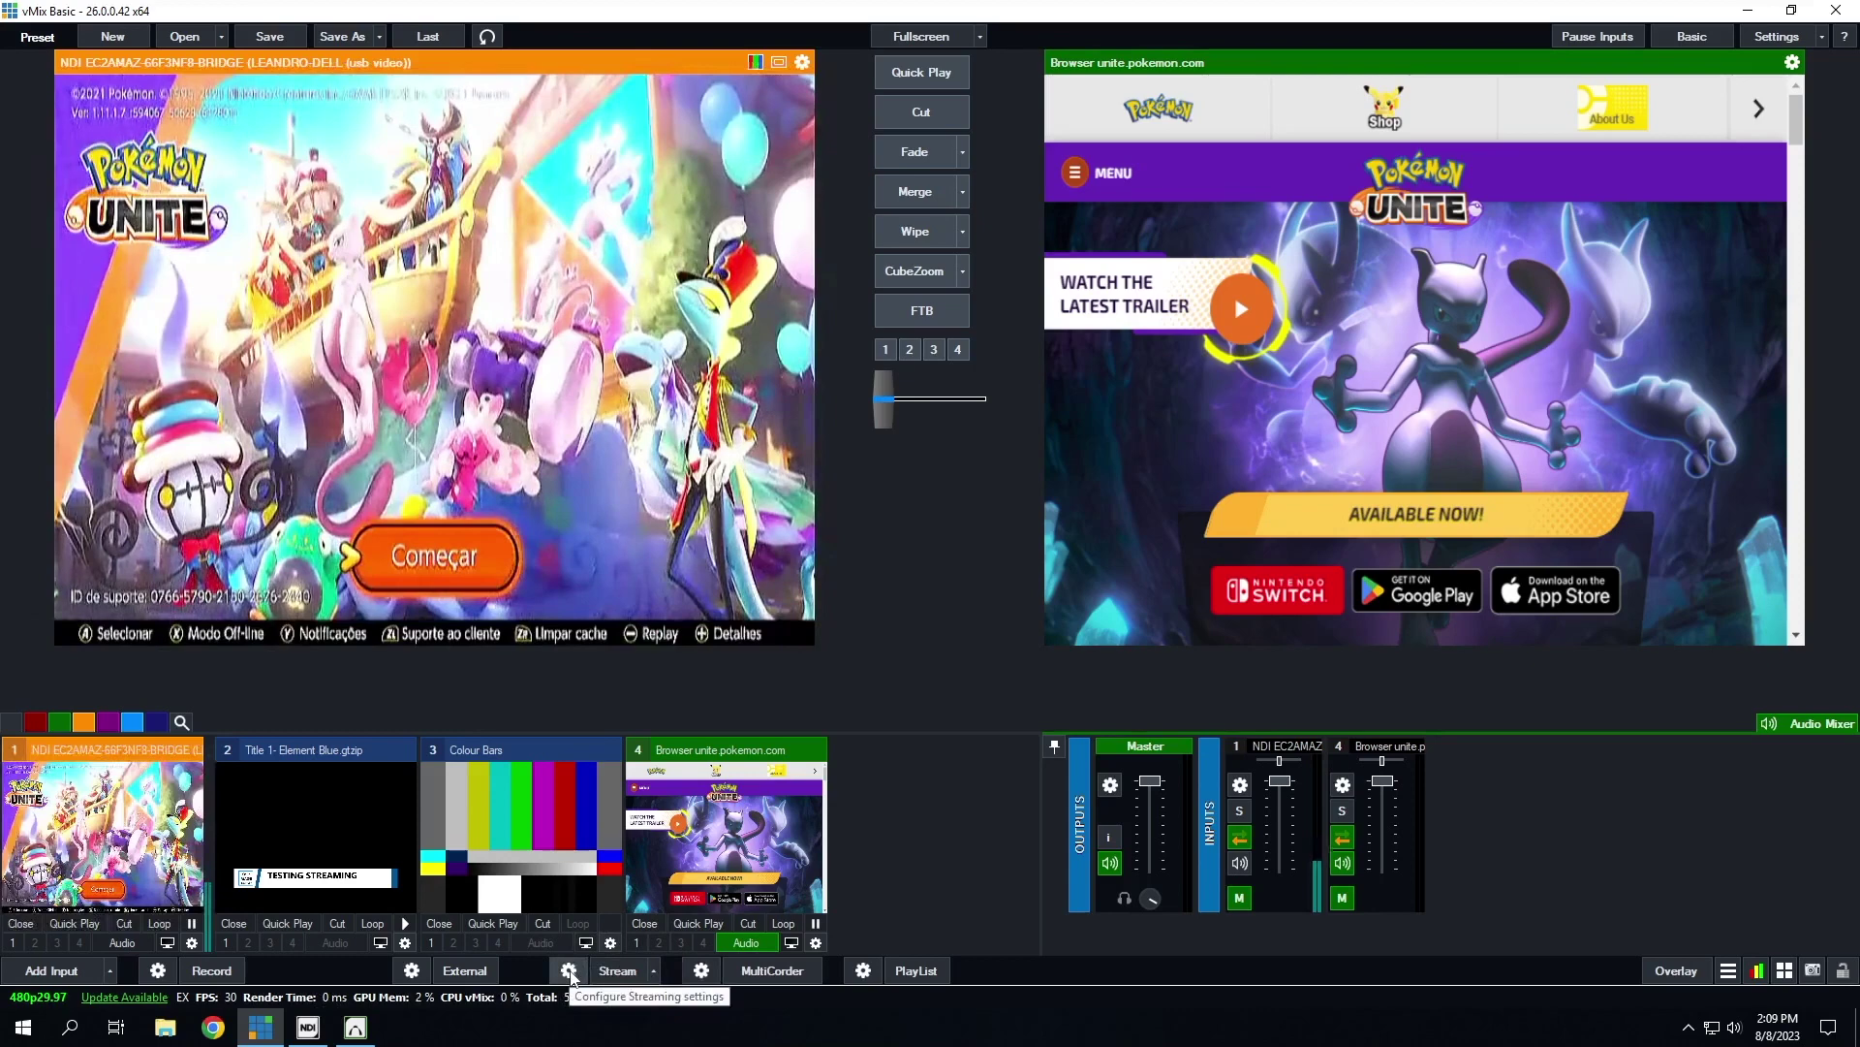
- Verify the RTMP URL and stream key in Stream settings, save, and go live
left_click(569, 973)
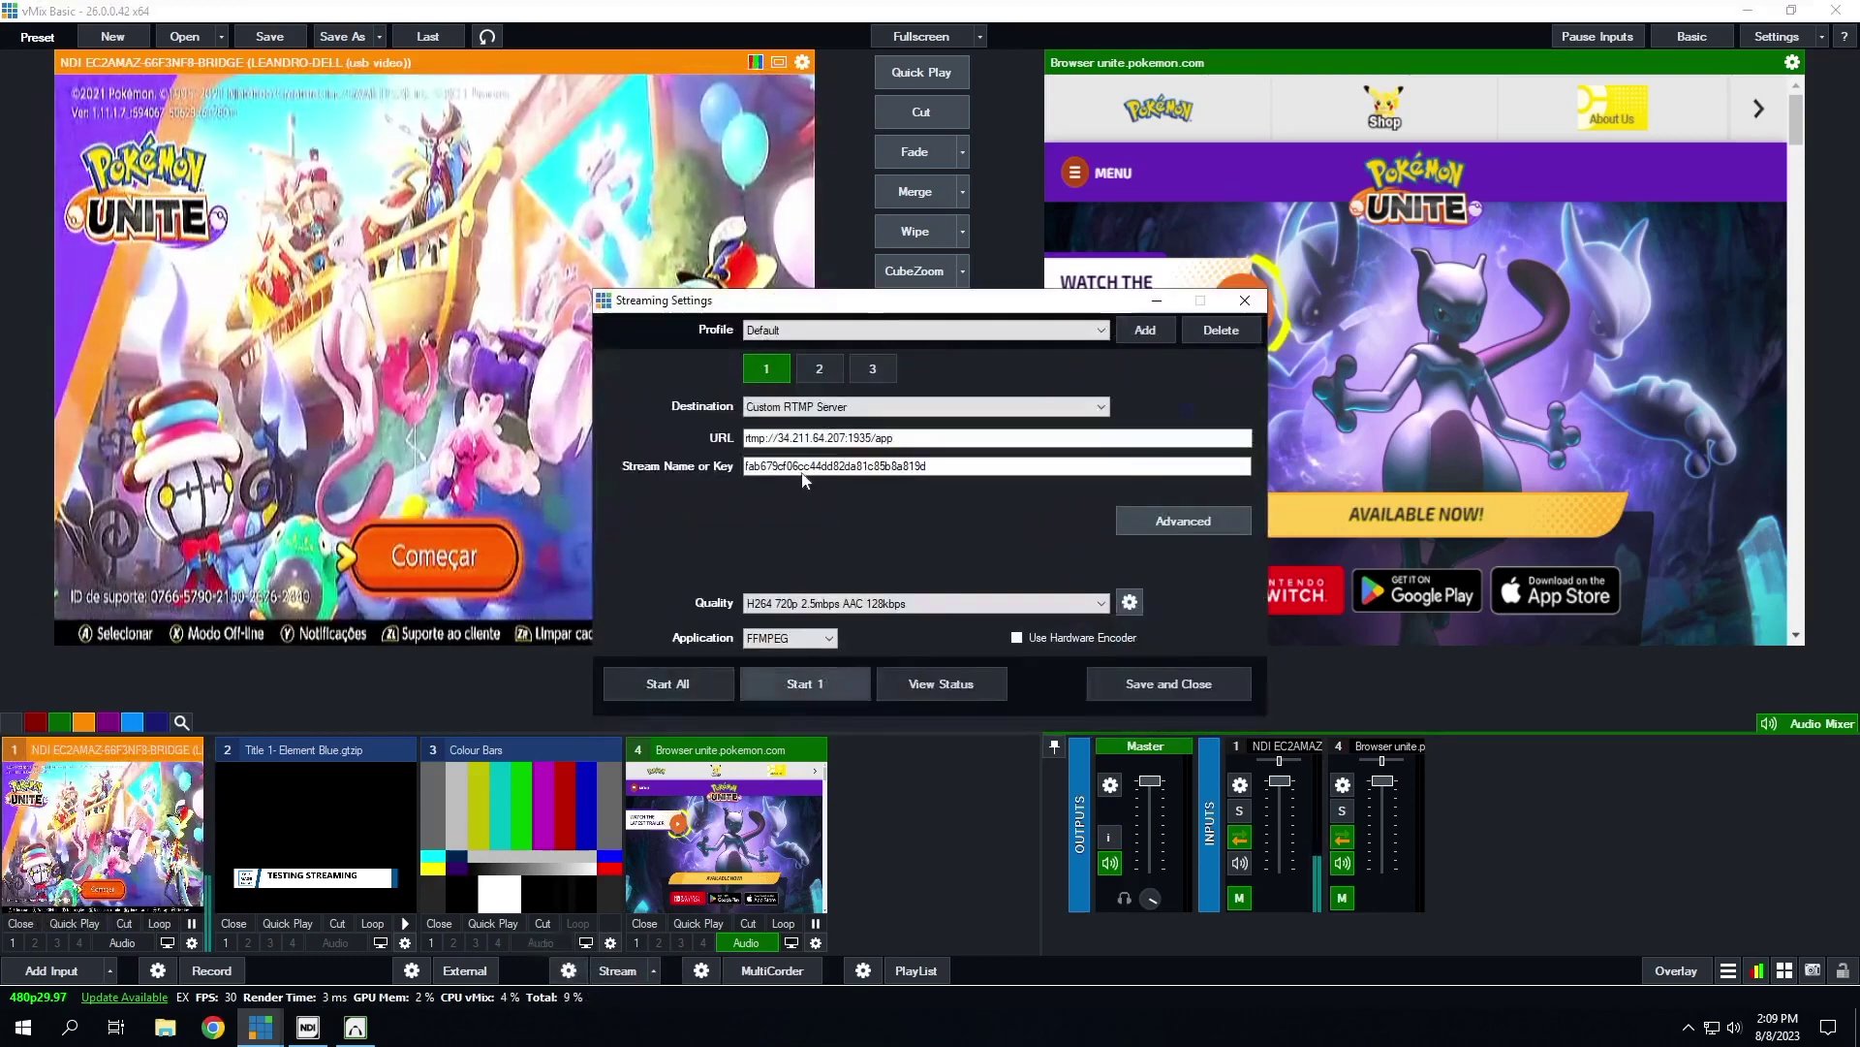
left_click_drag(746, 438, 861, 441)
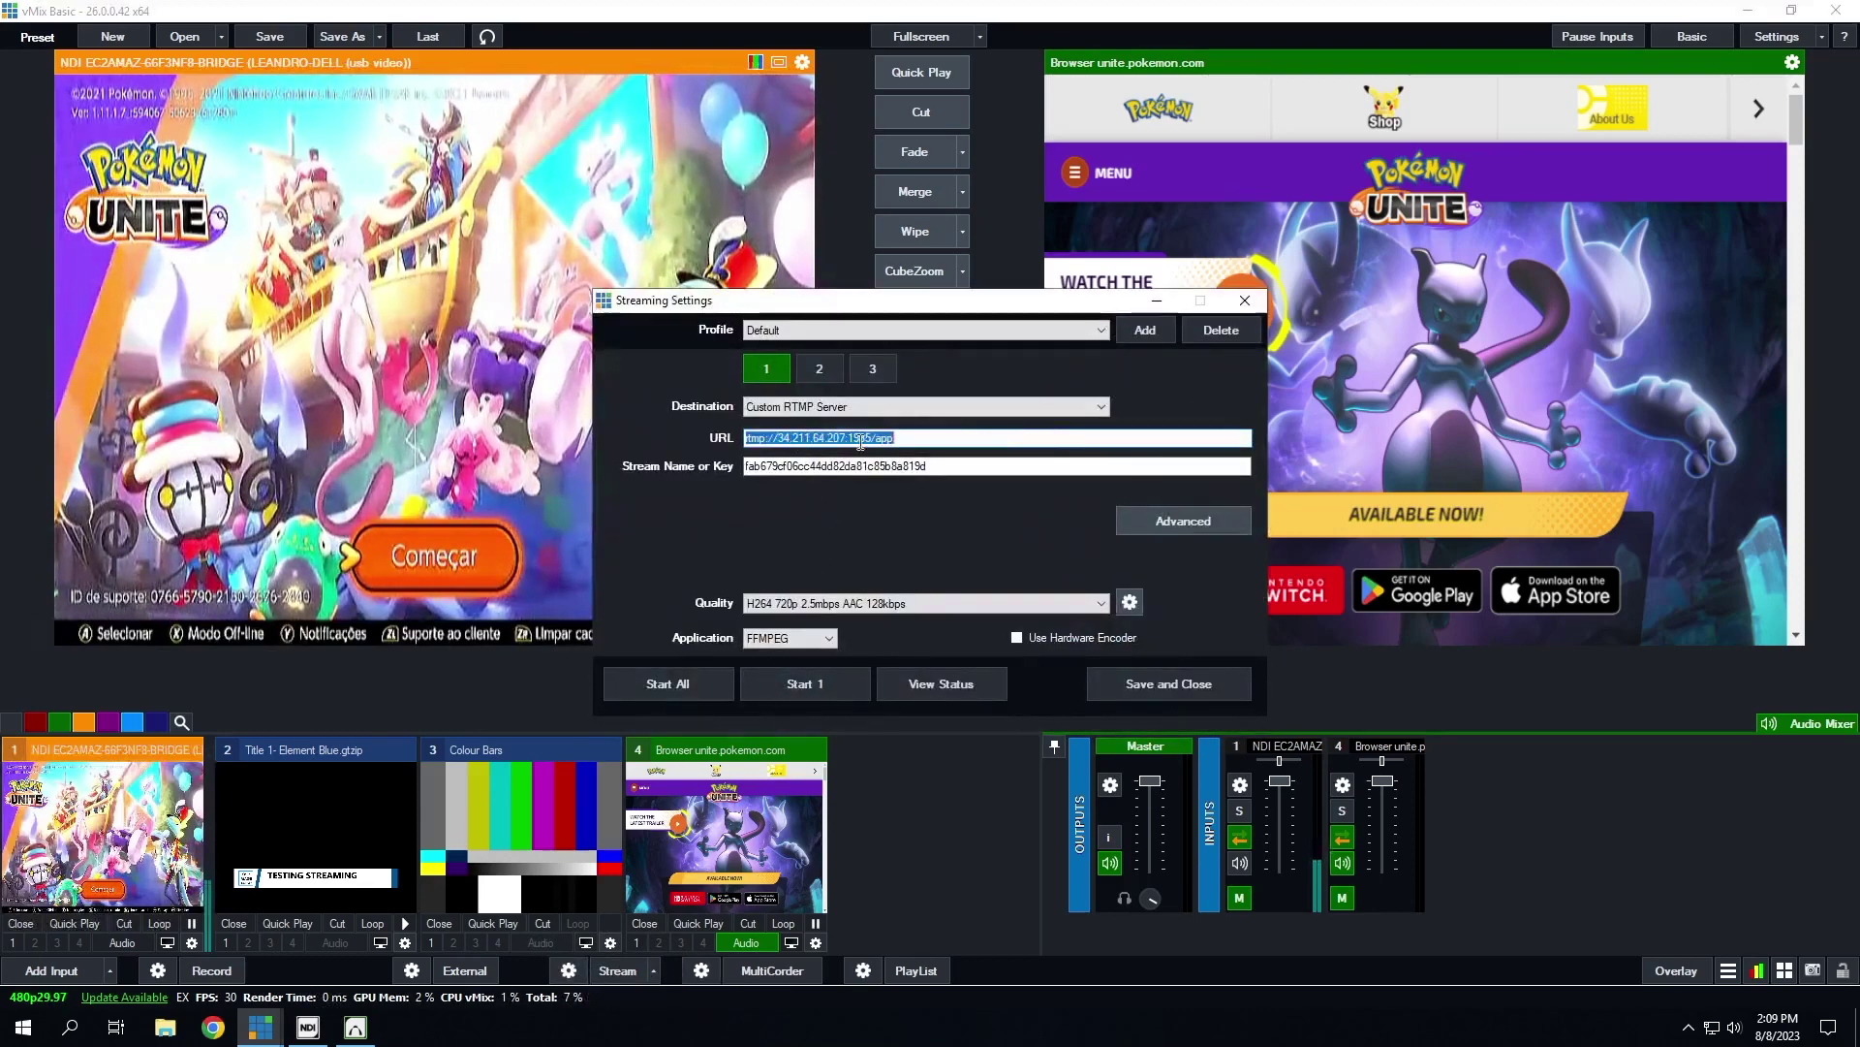
double_click(940, 467)
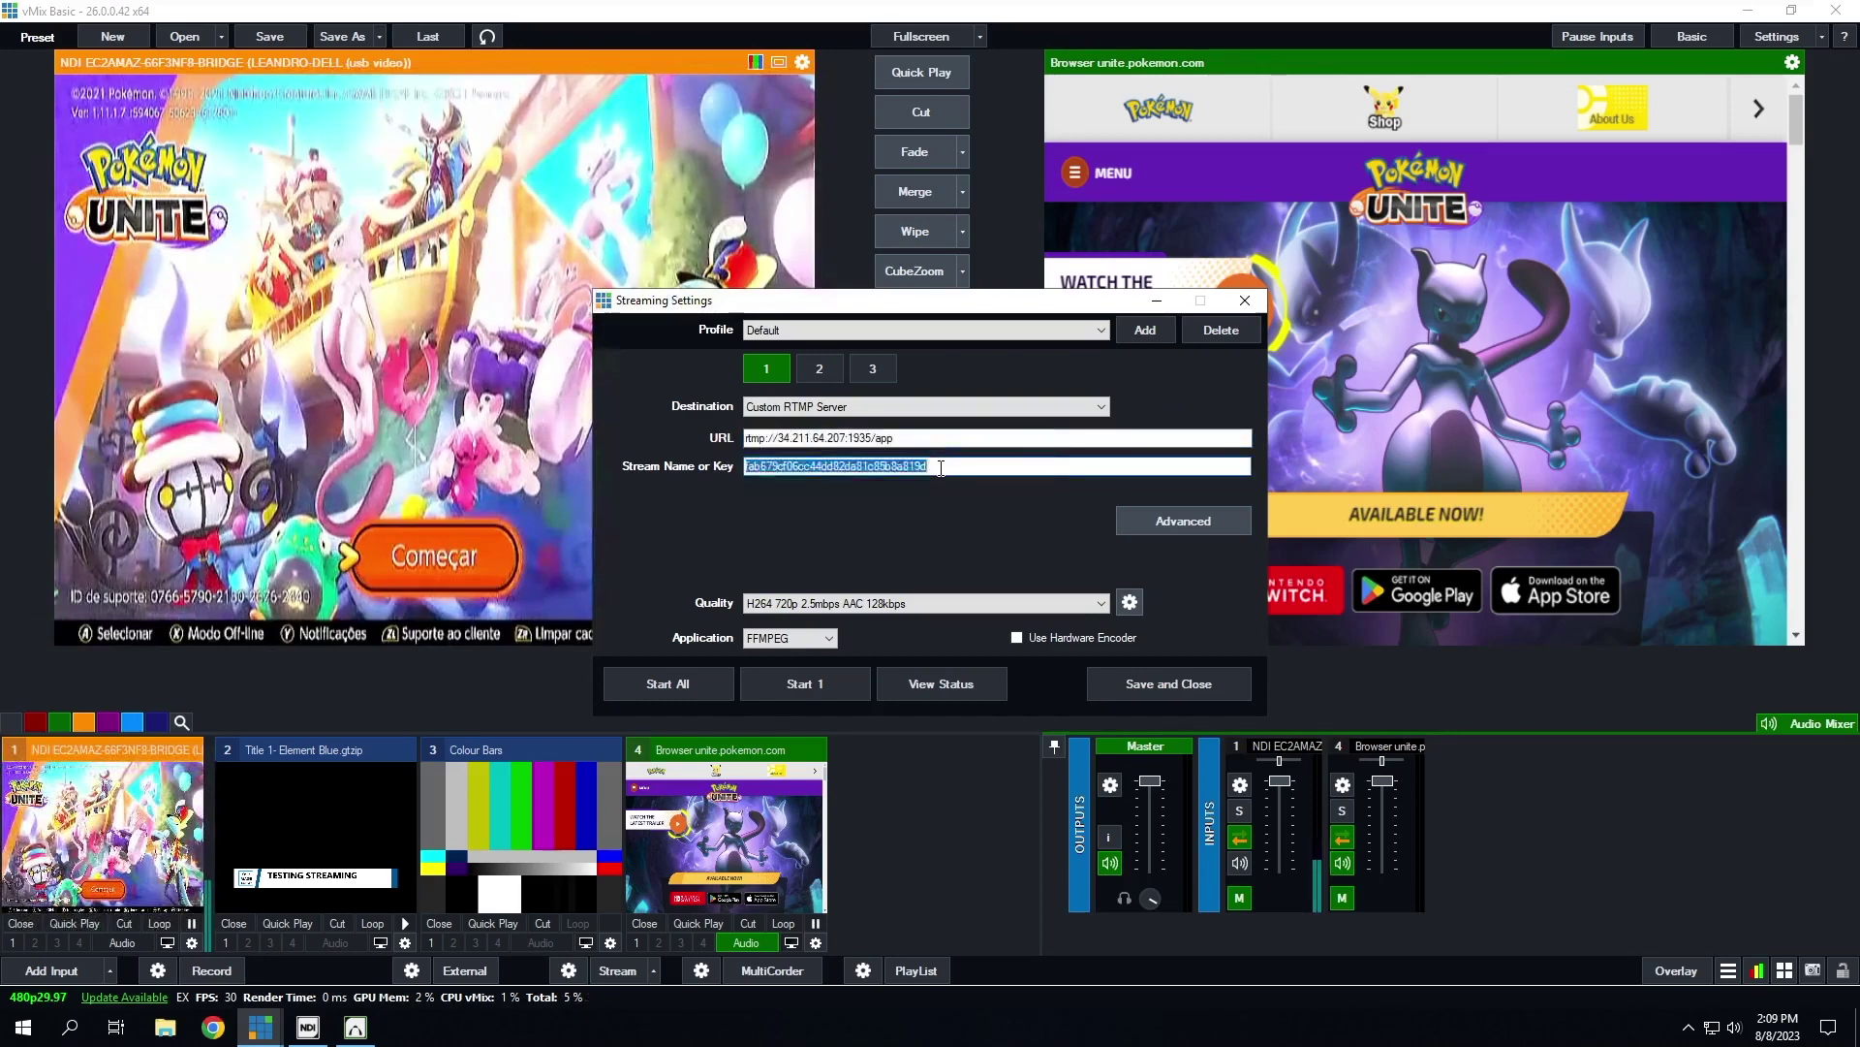
left_click(1174, 684)
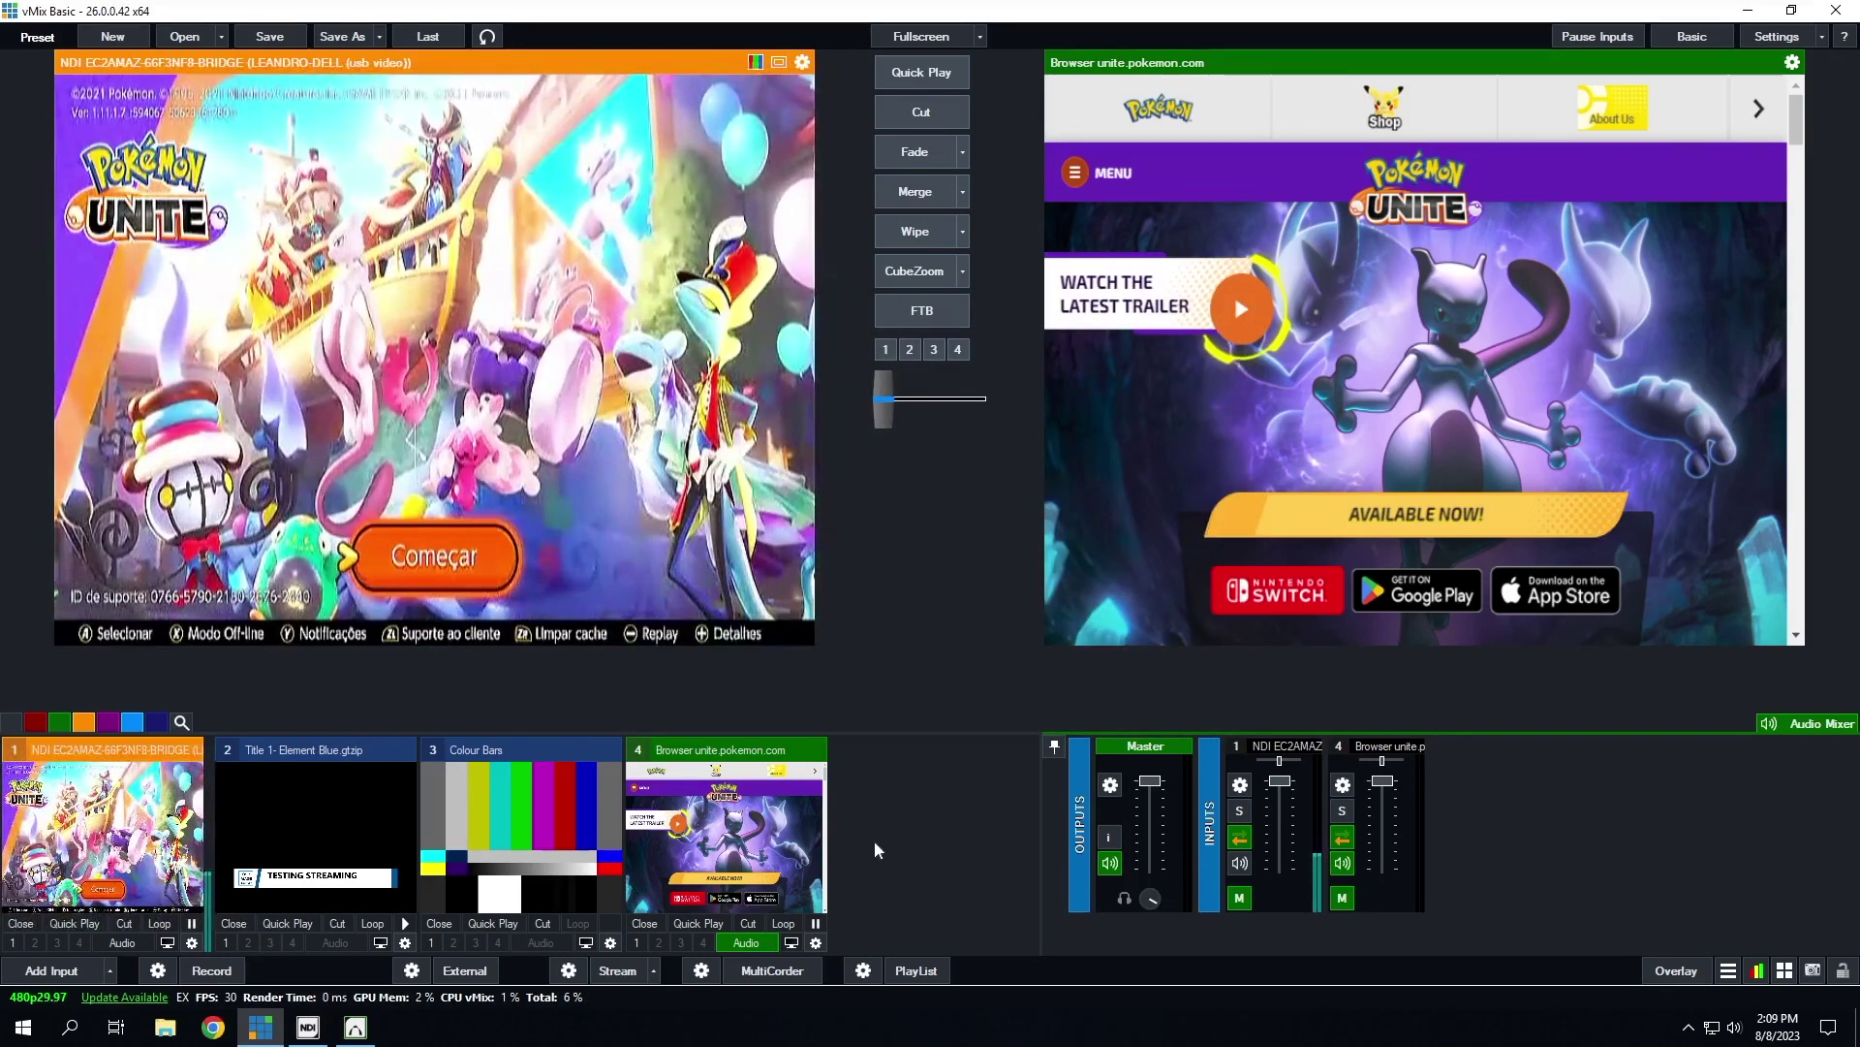
left_click(616, 971)
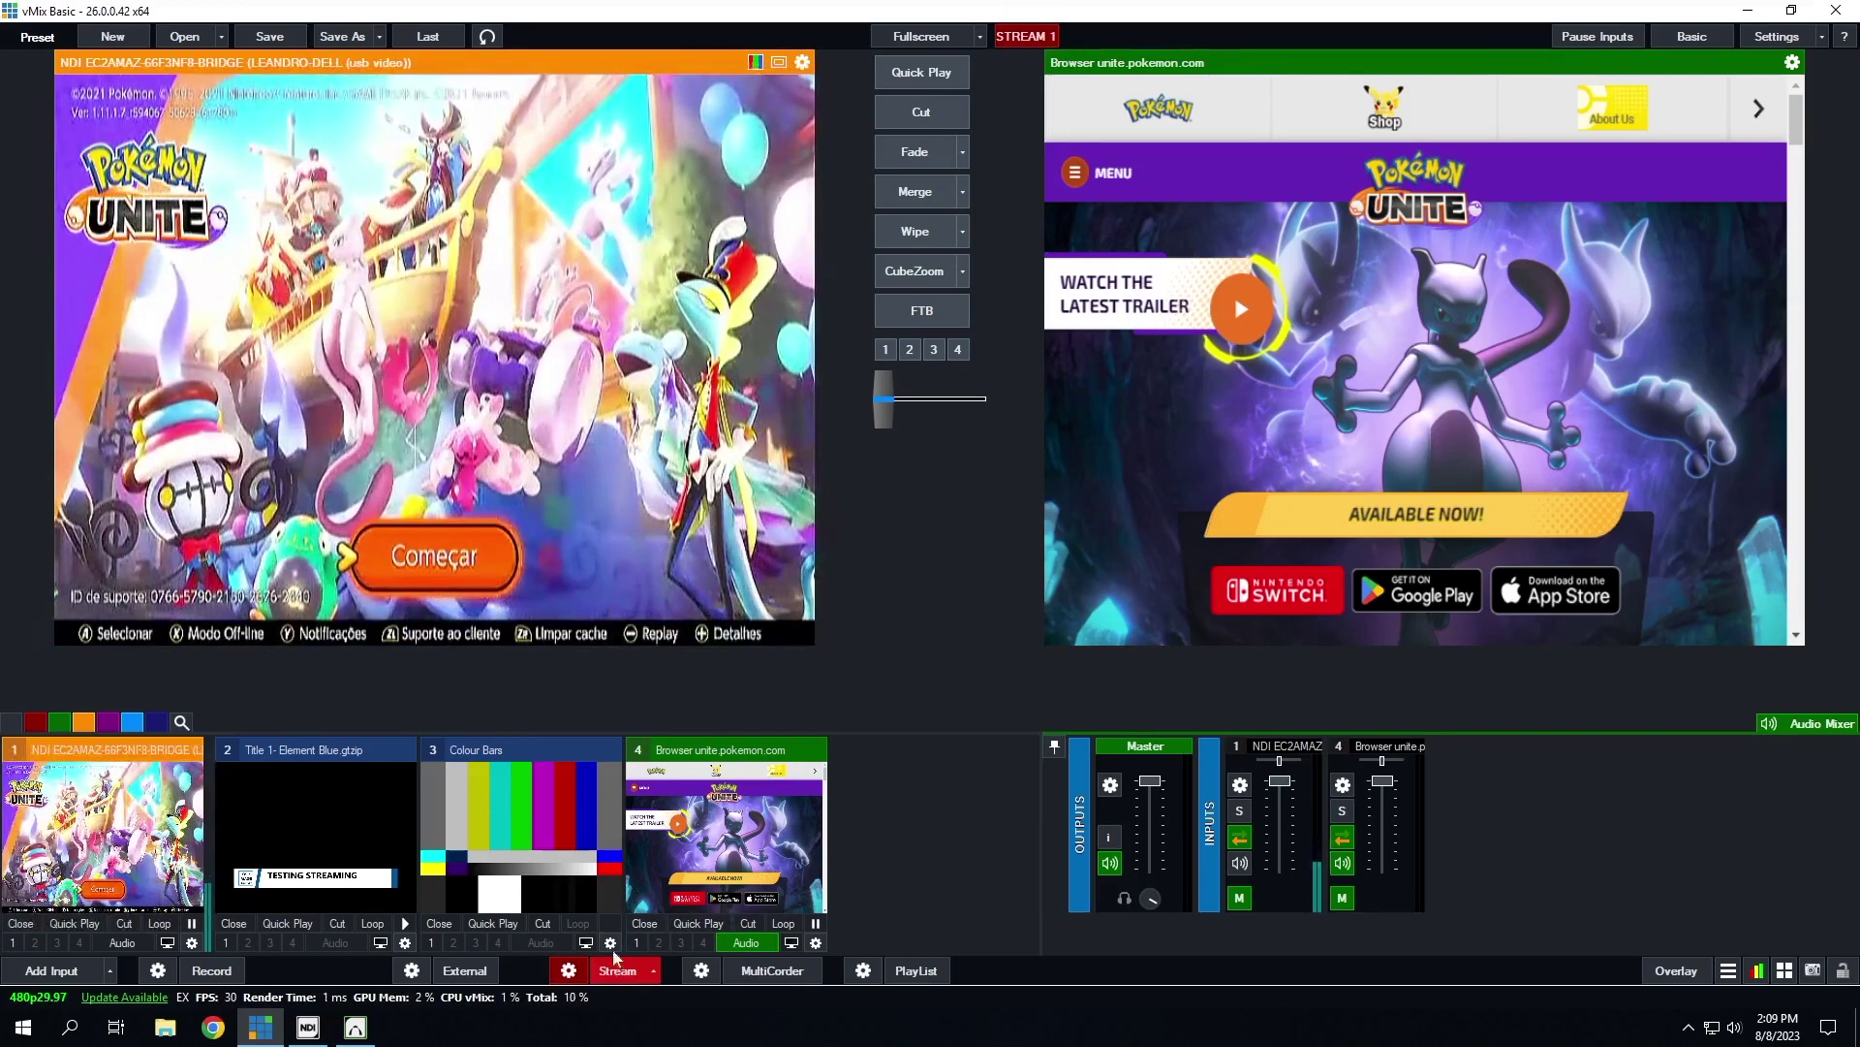
- Cut the NDI game feed on air, then replace the TESTING STREAMING title overlay with Colour Bars
left_click(542, 923)
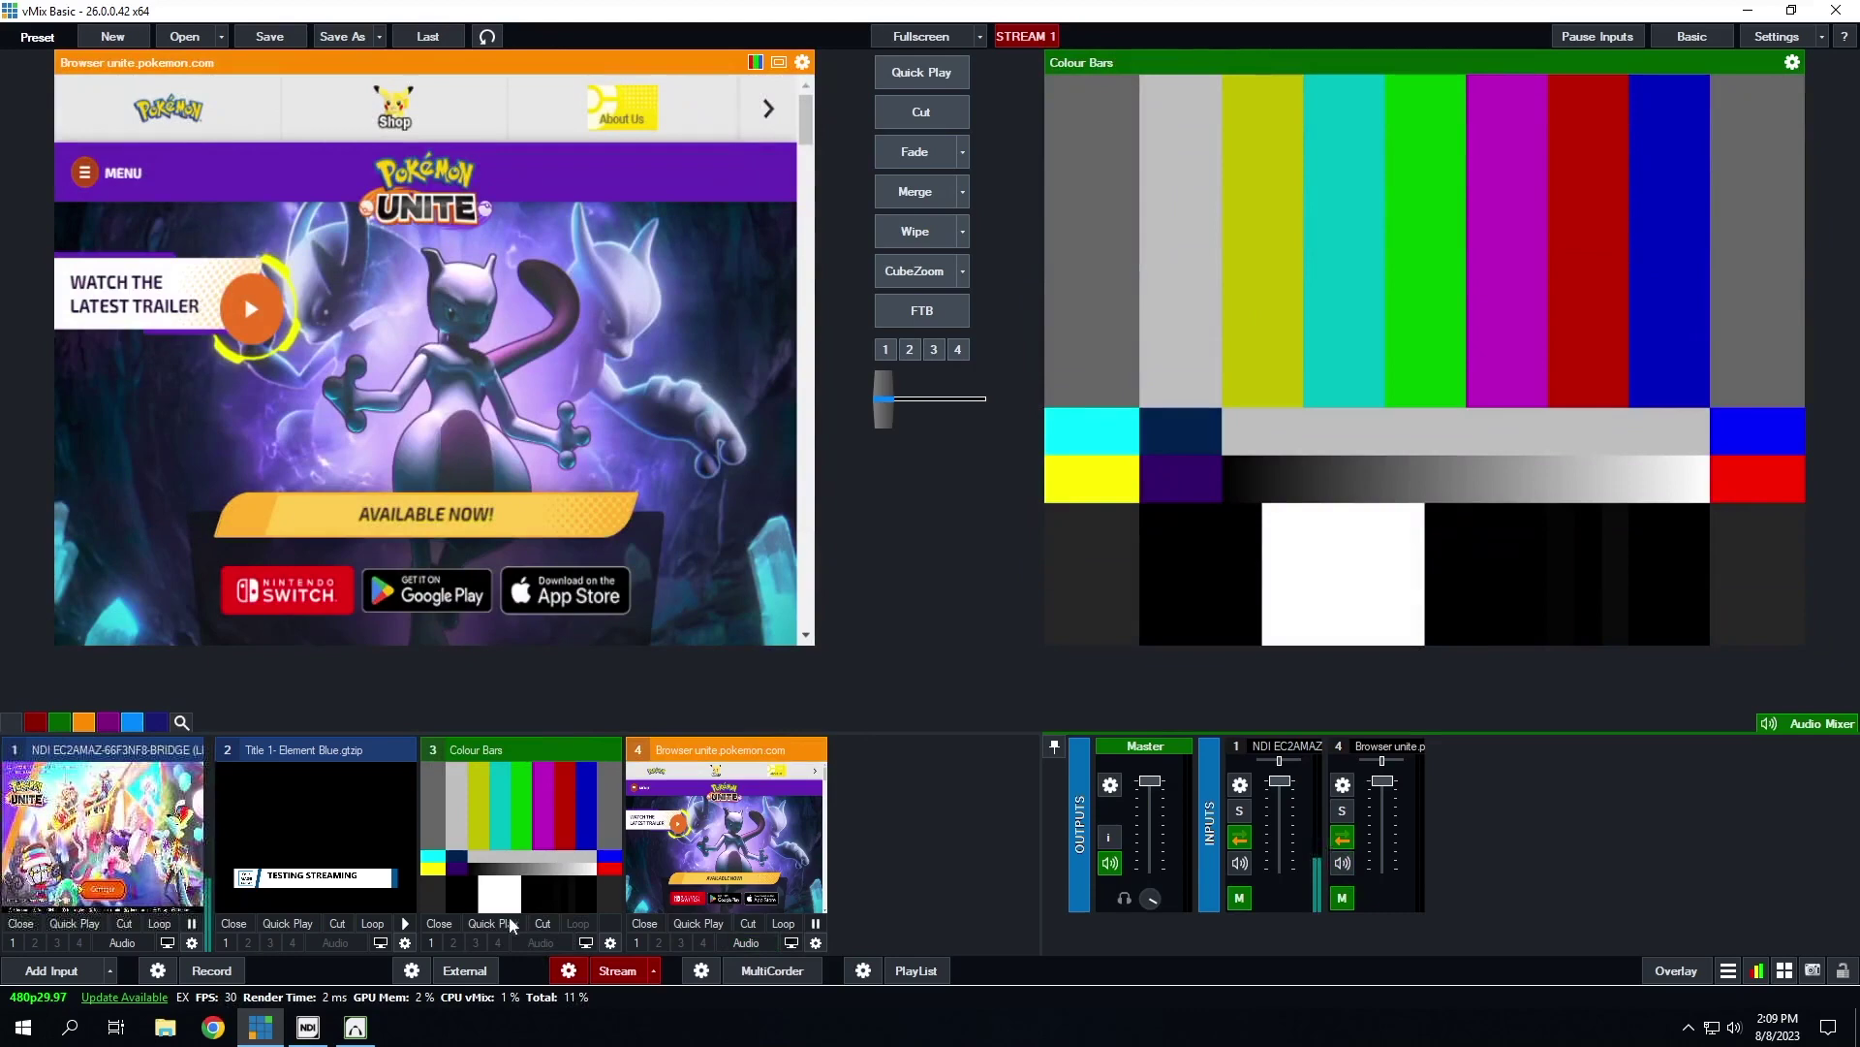
left_click(638, 943)
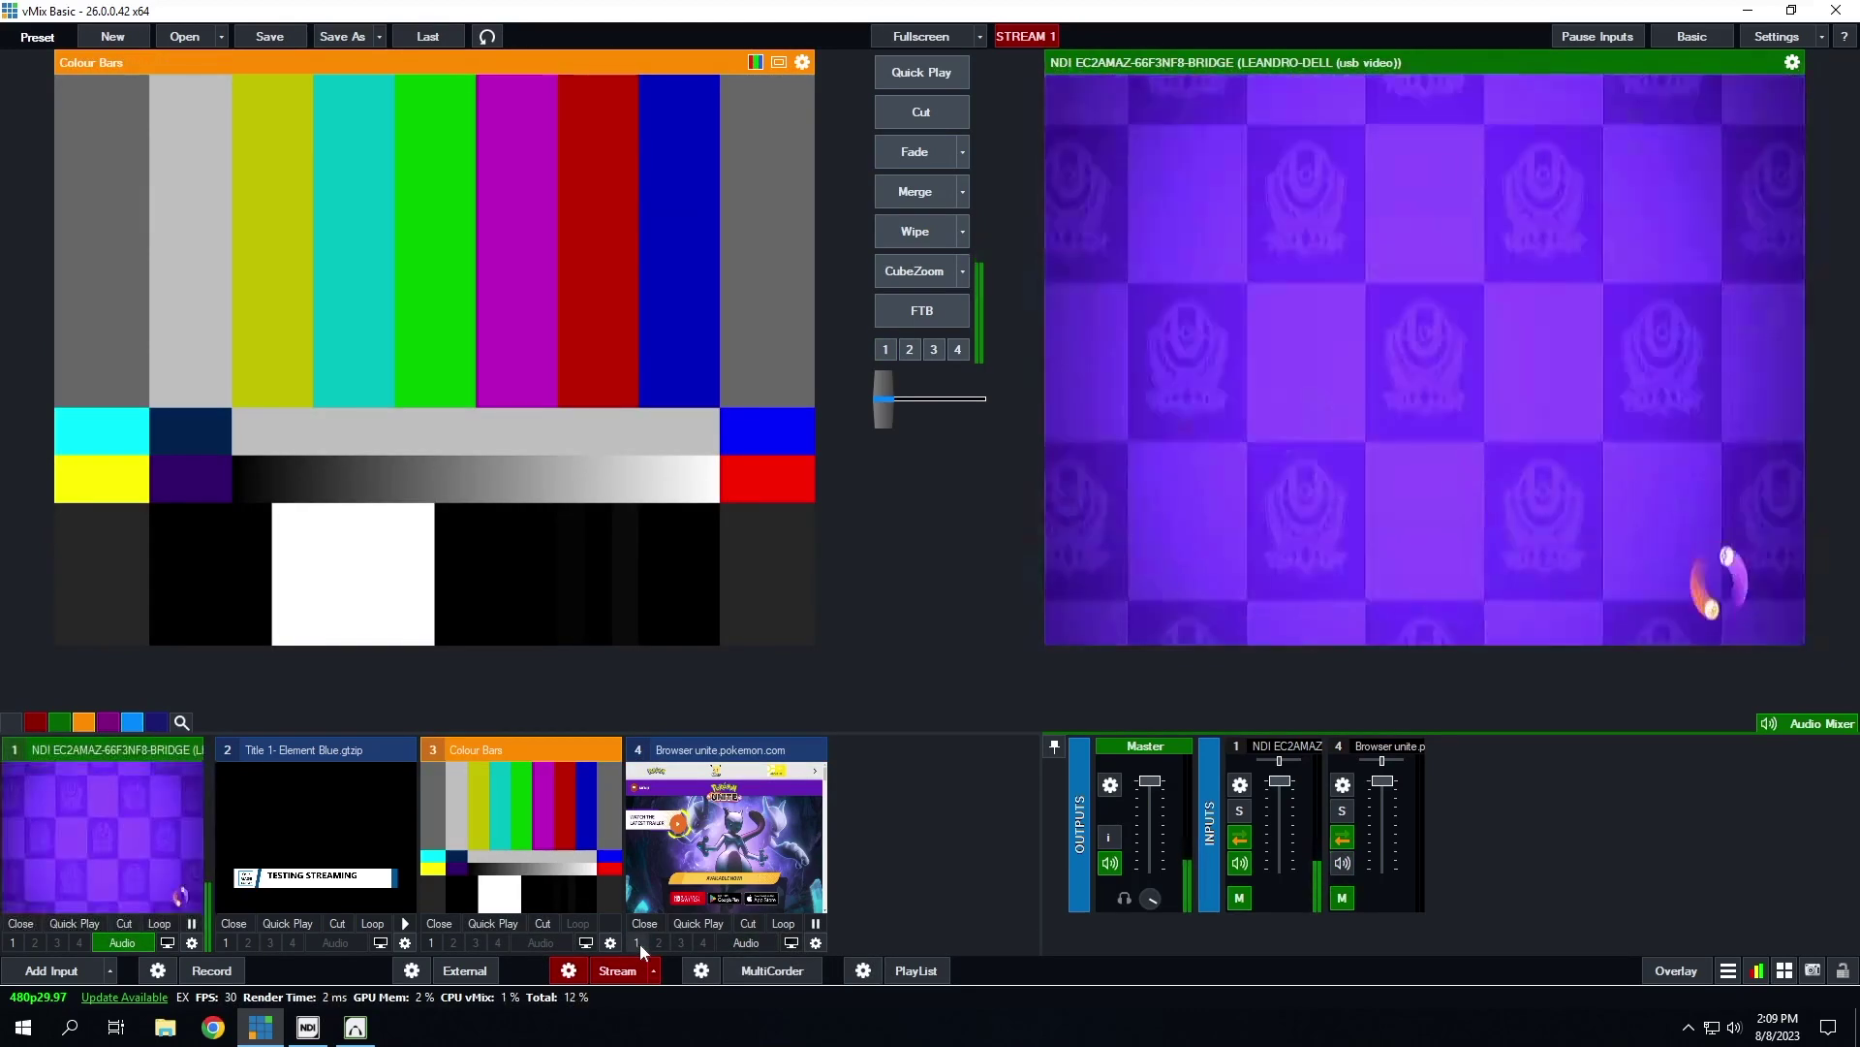
left_click(225, 943)
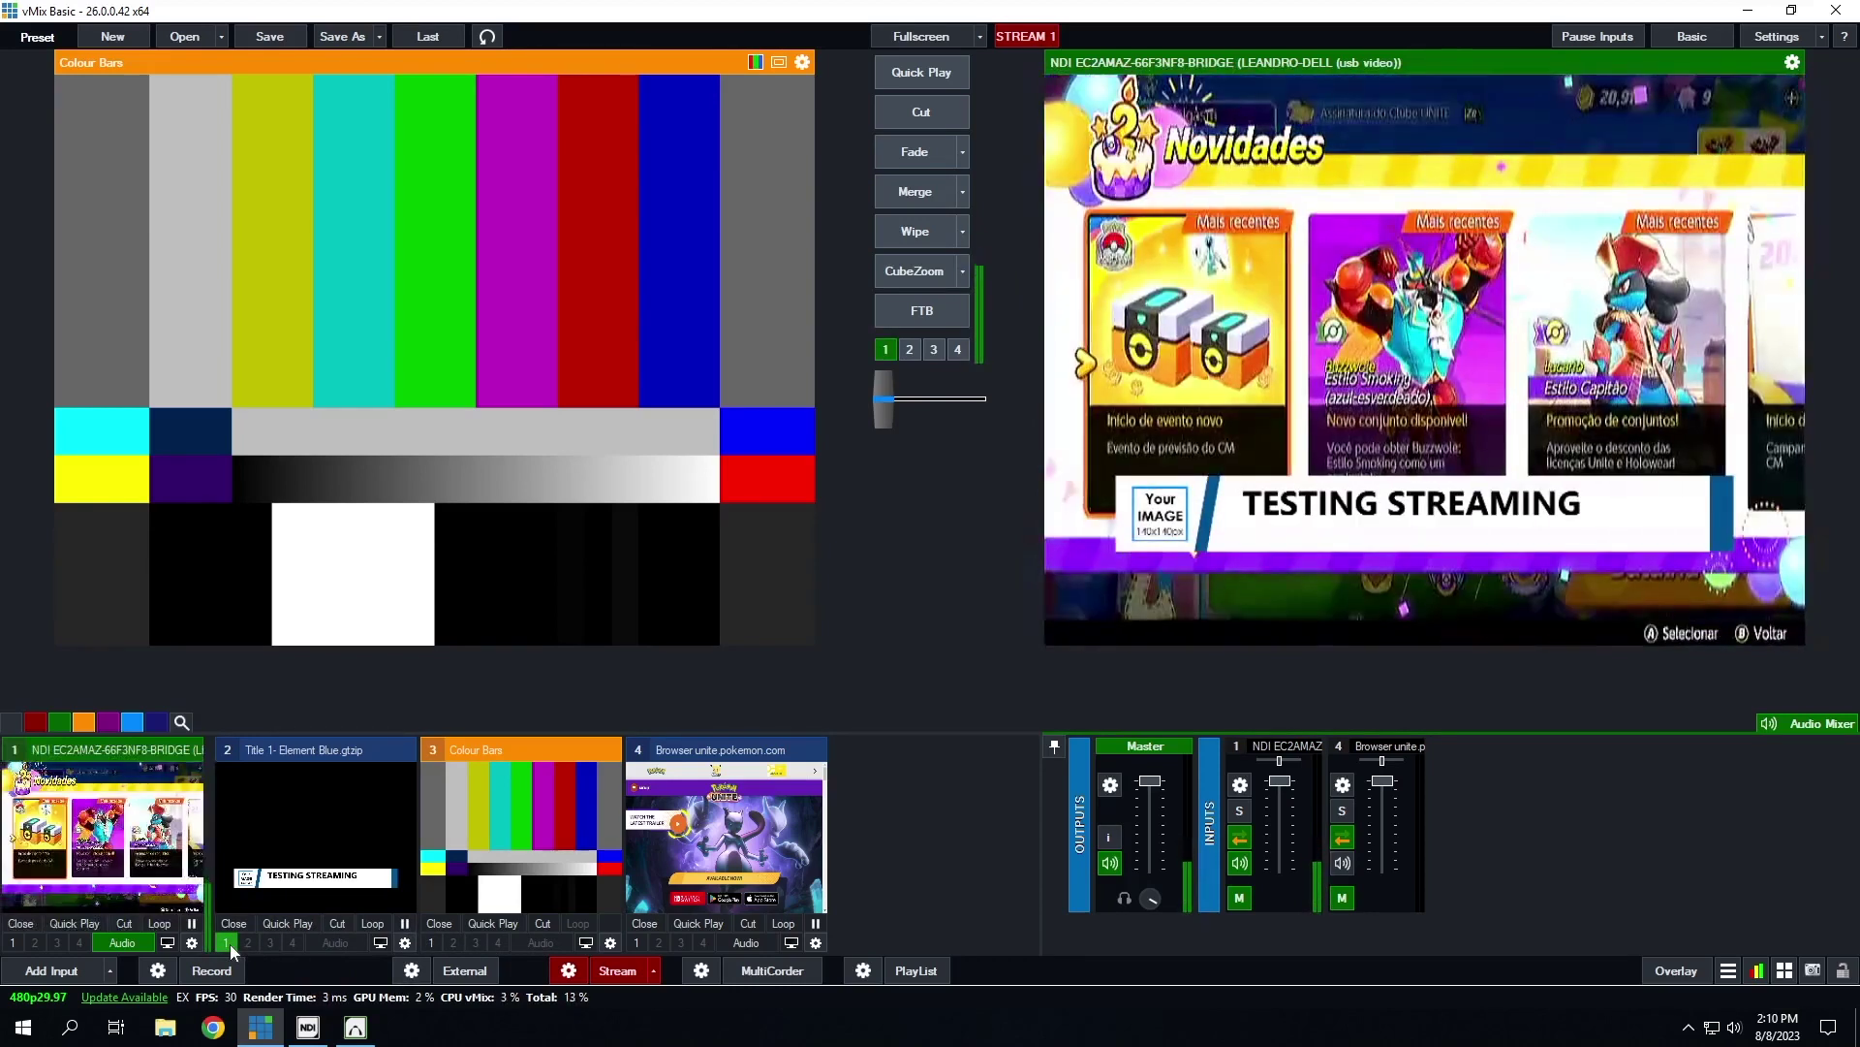
left_click(230, 943)
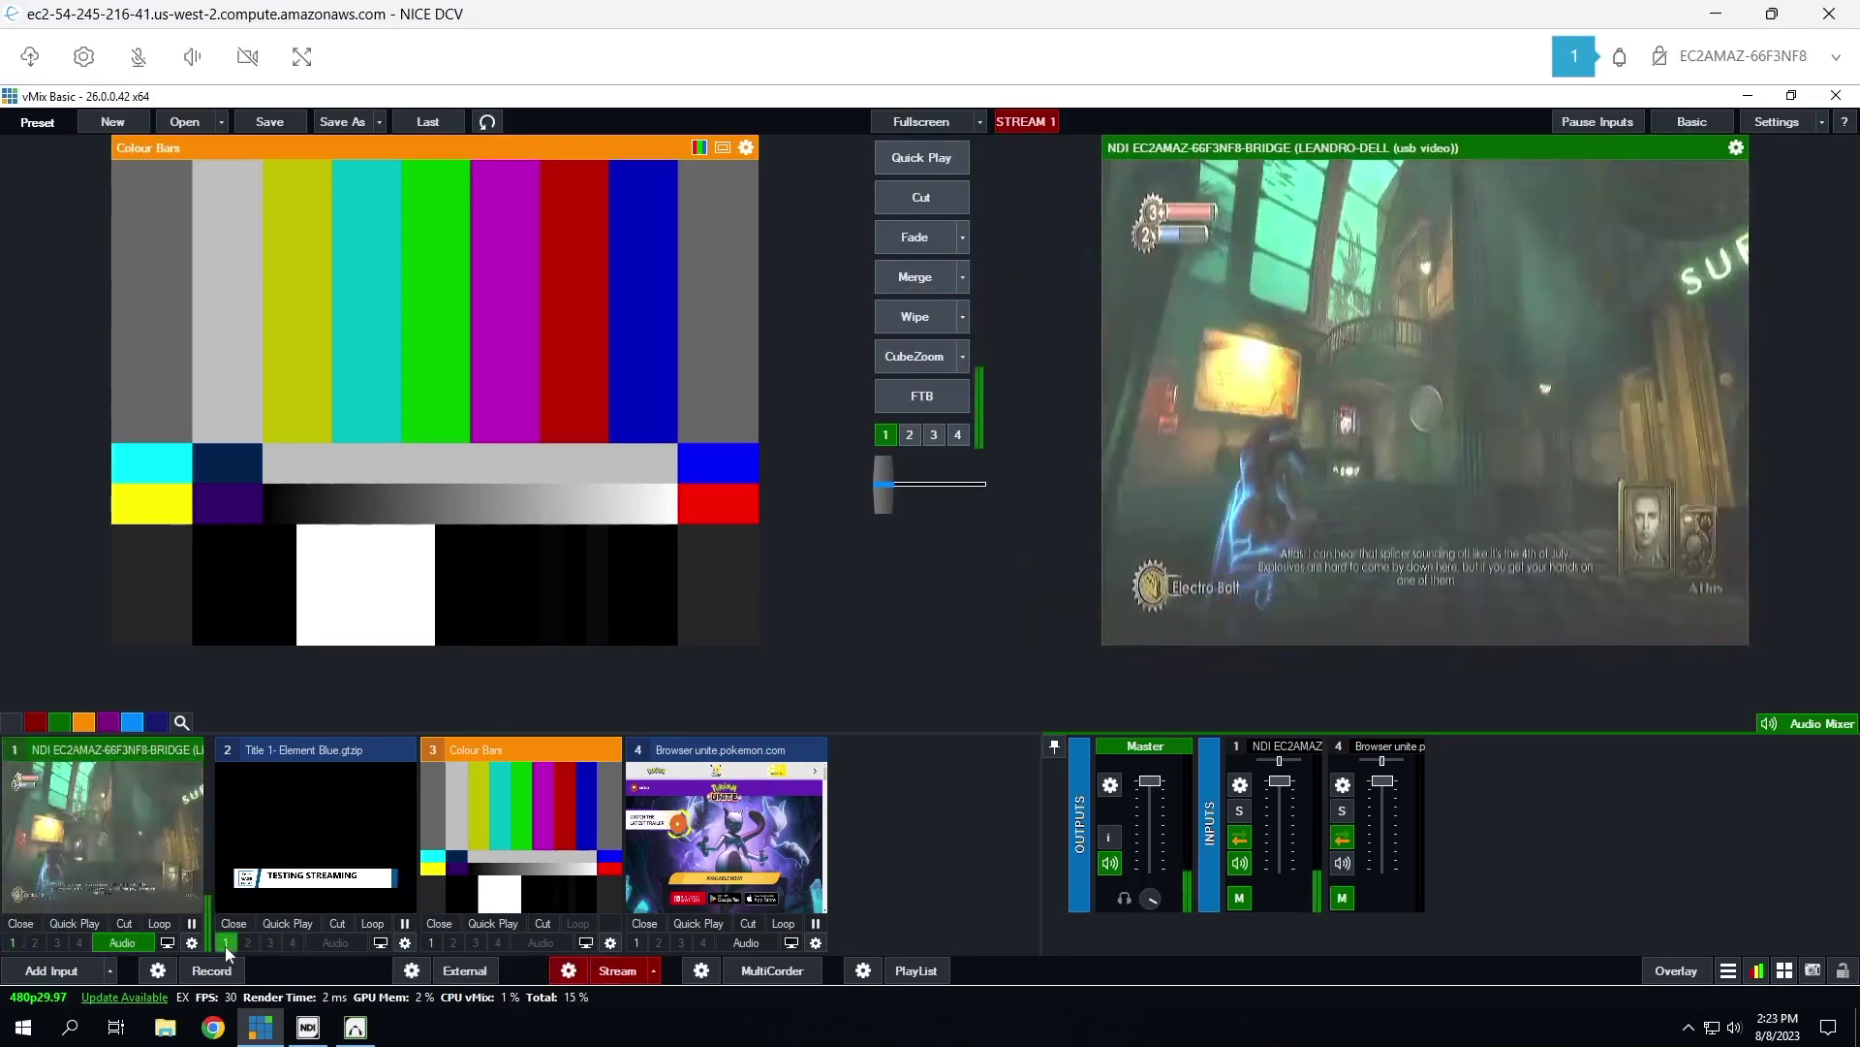
left_click(224, 943)
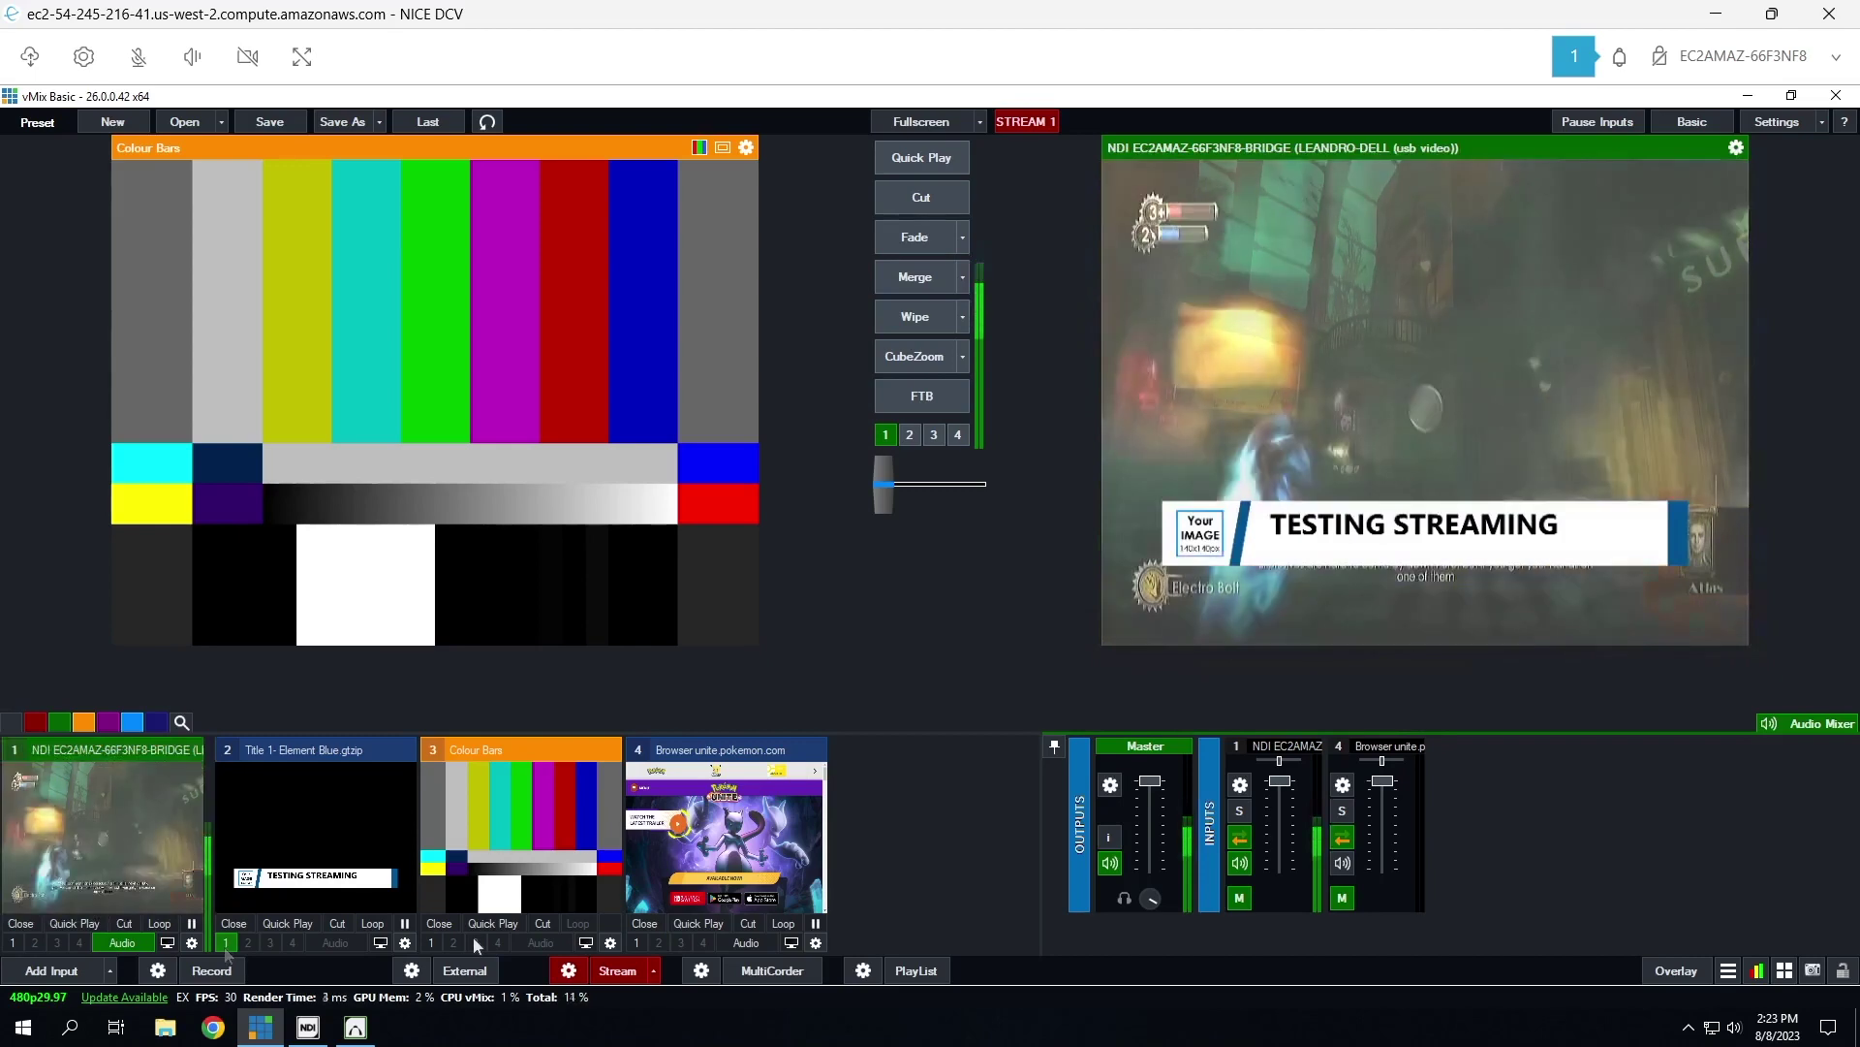
left_click(432, 943)
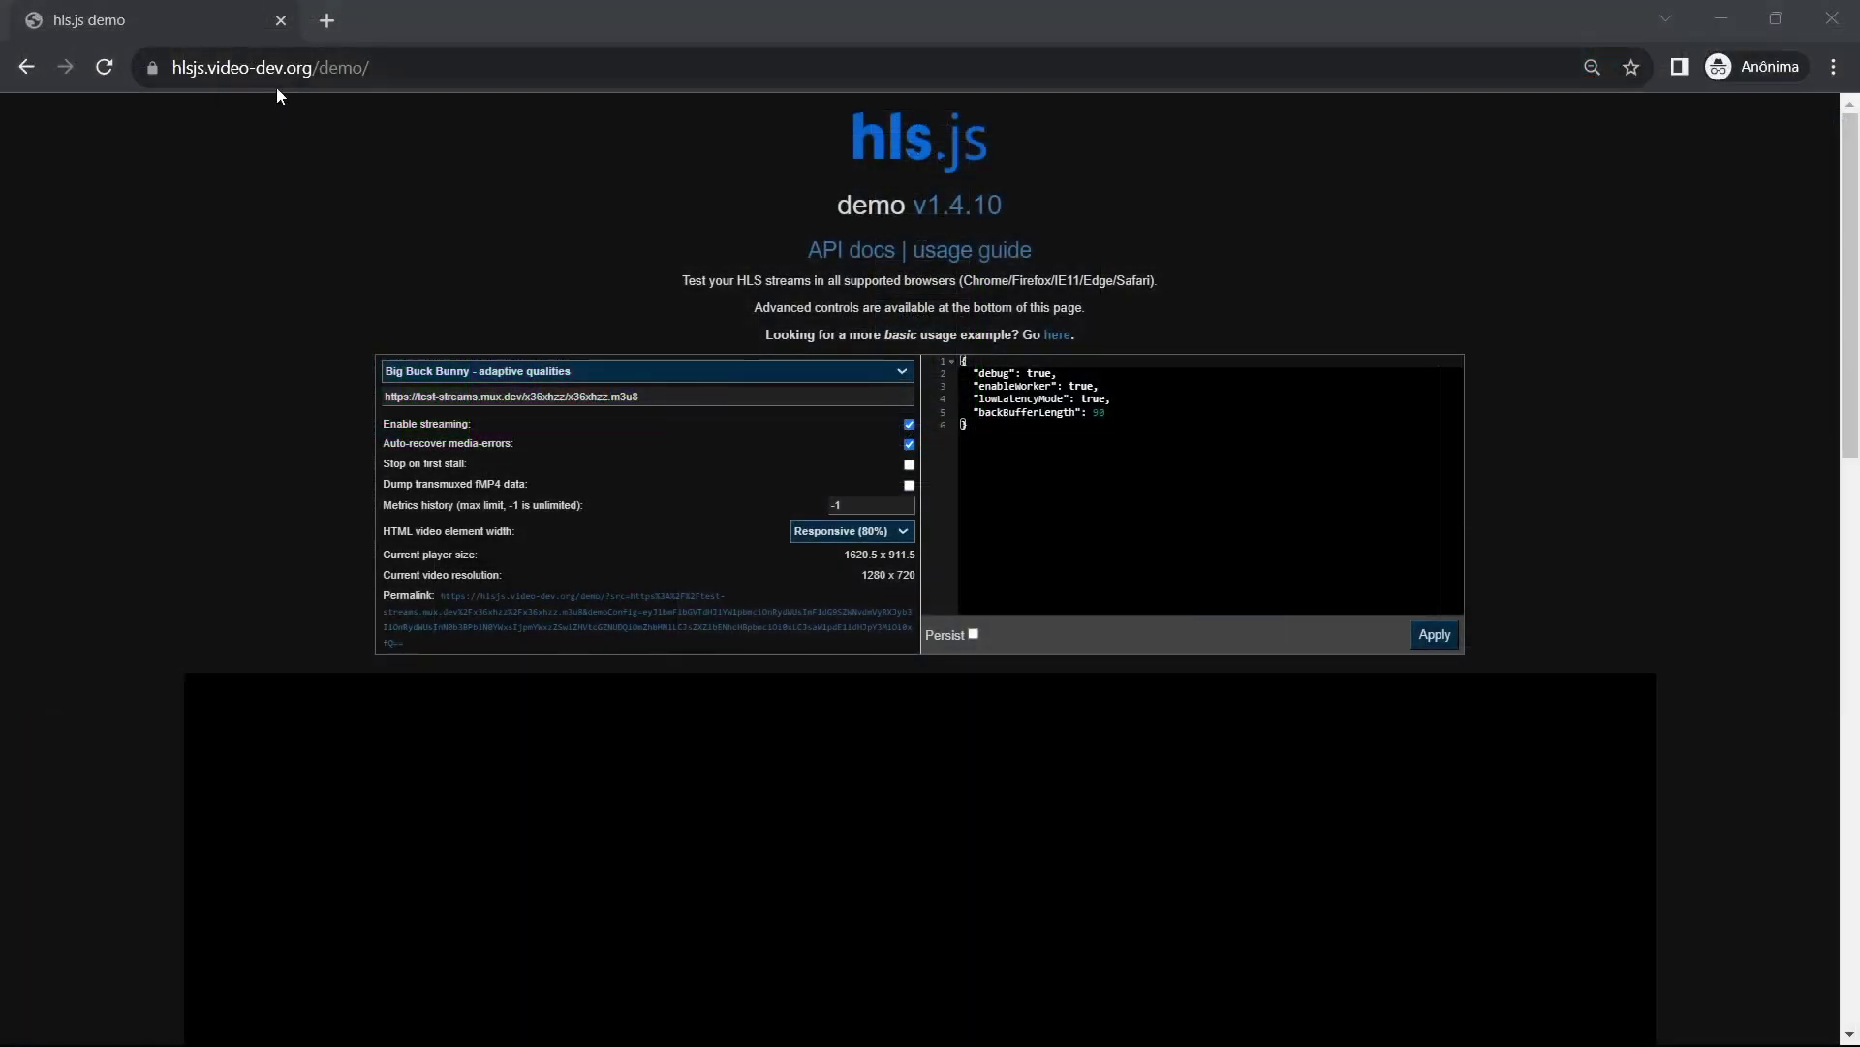
- Clear the hls.js test stream URL and copy the MediaPackage viewer_endpoint URL
left_click(275, 78)
key("ctrl+a")
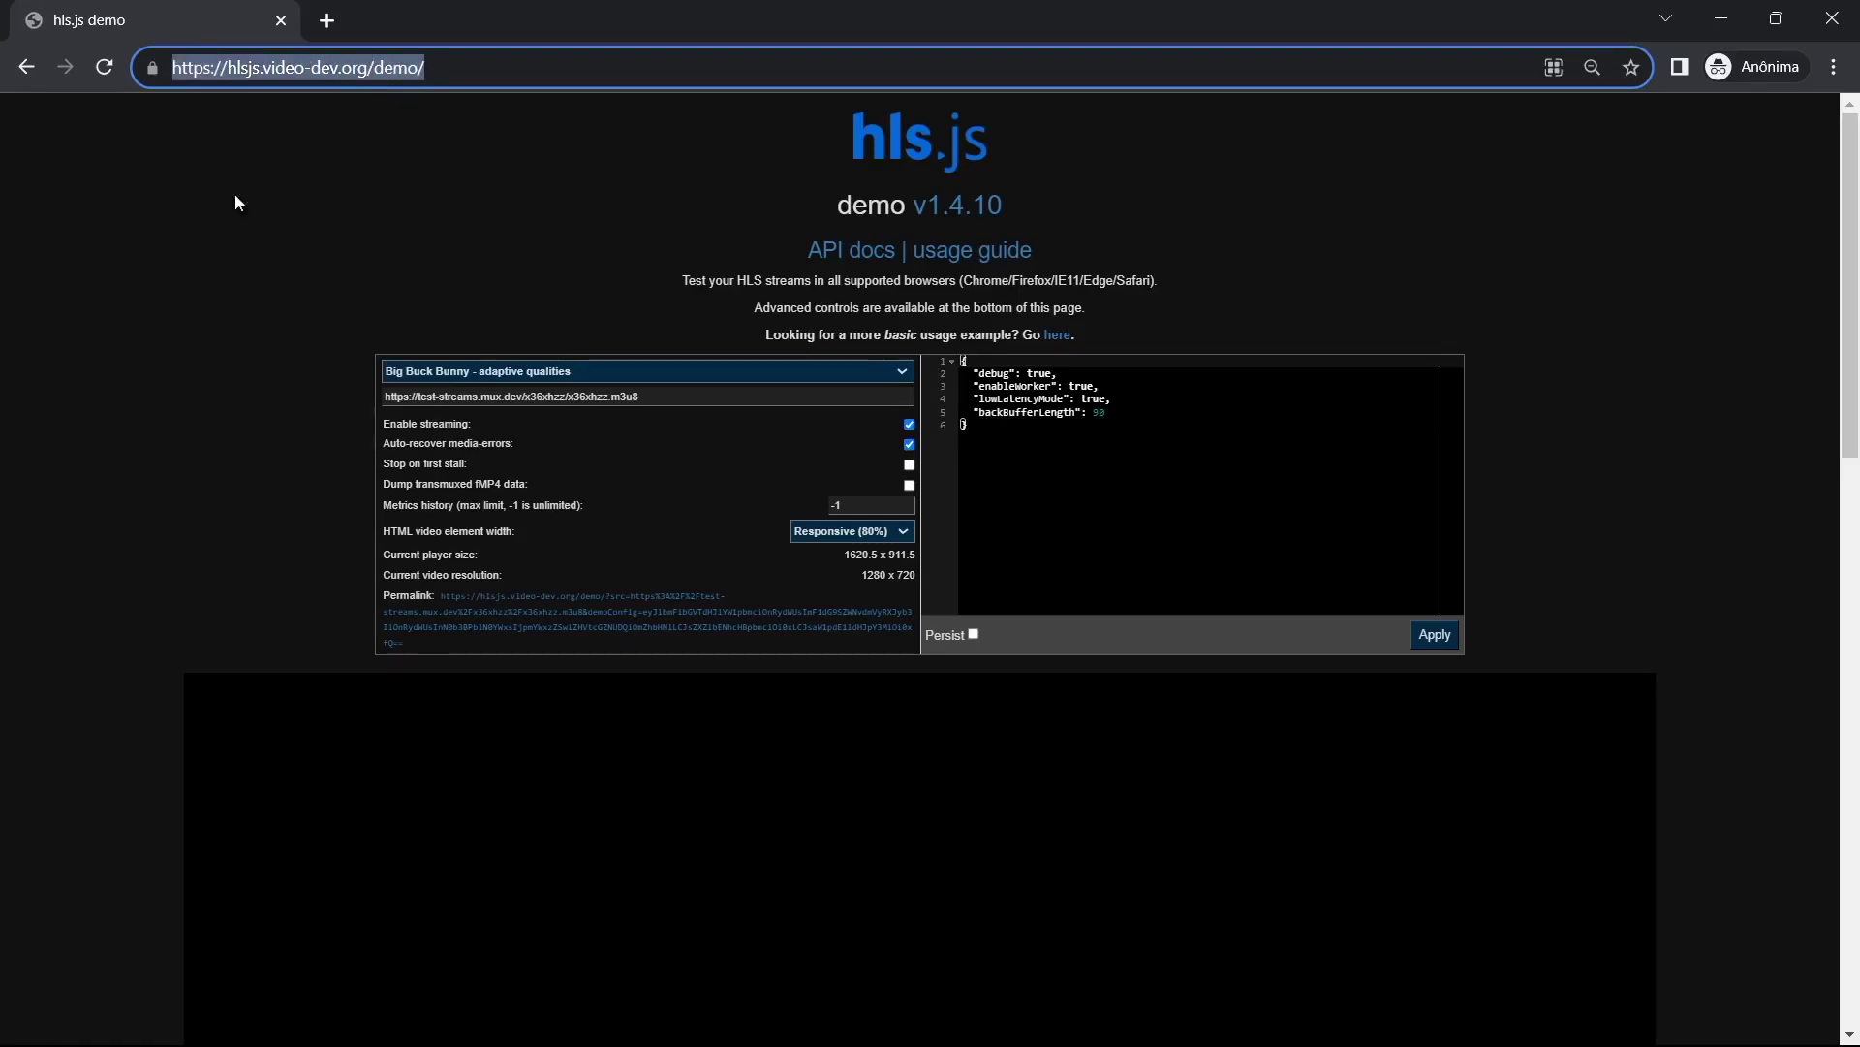
left_click(664, 397)
key("ctrl+a")
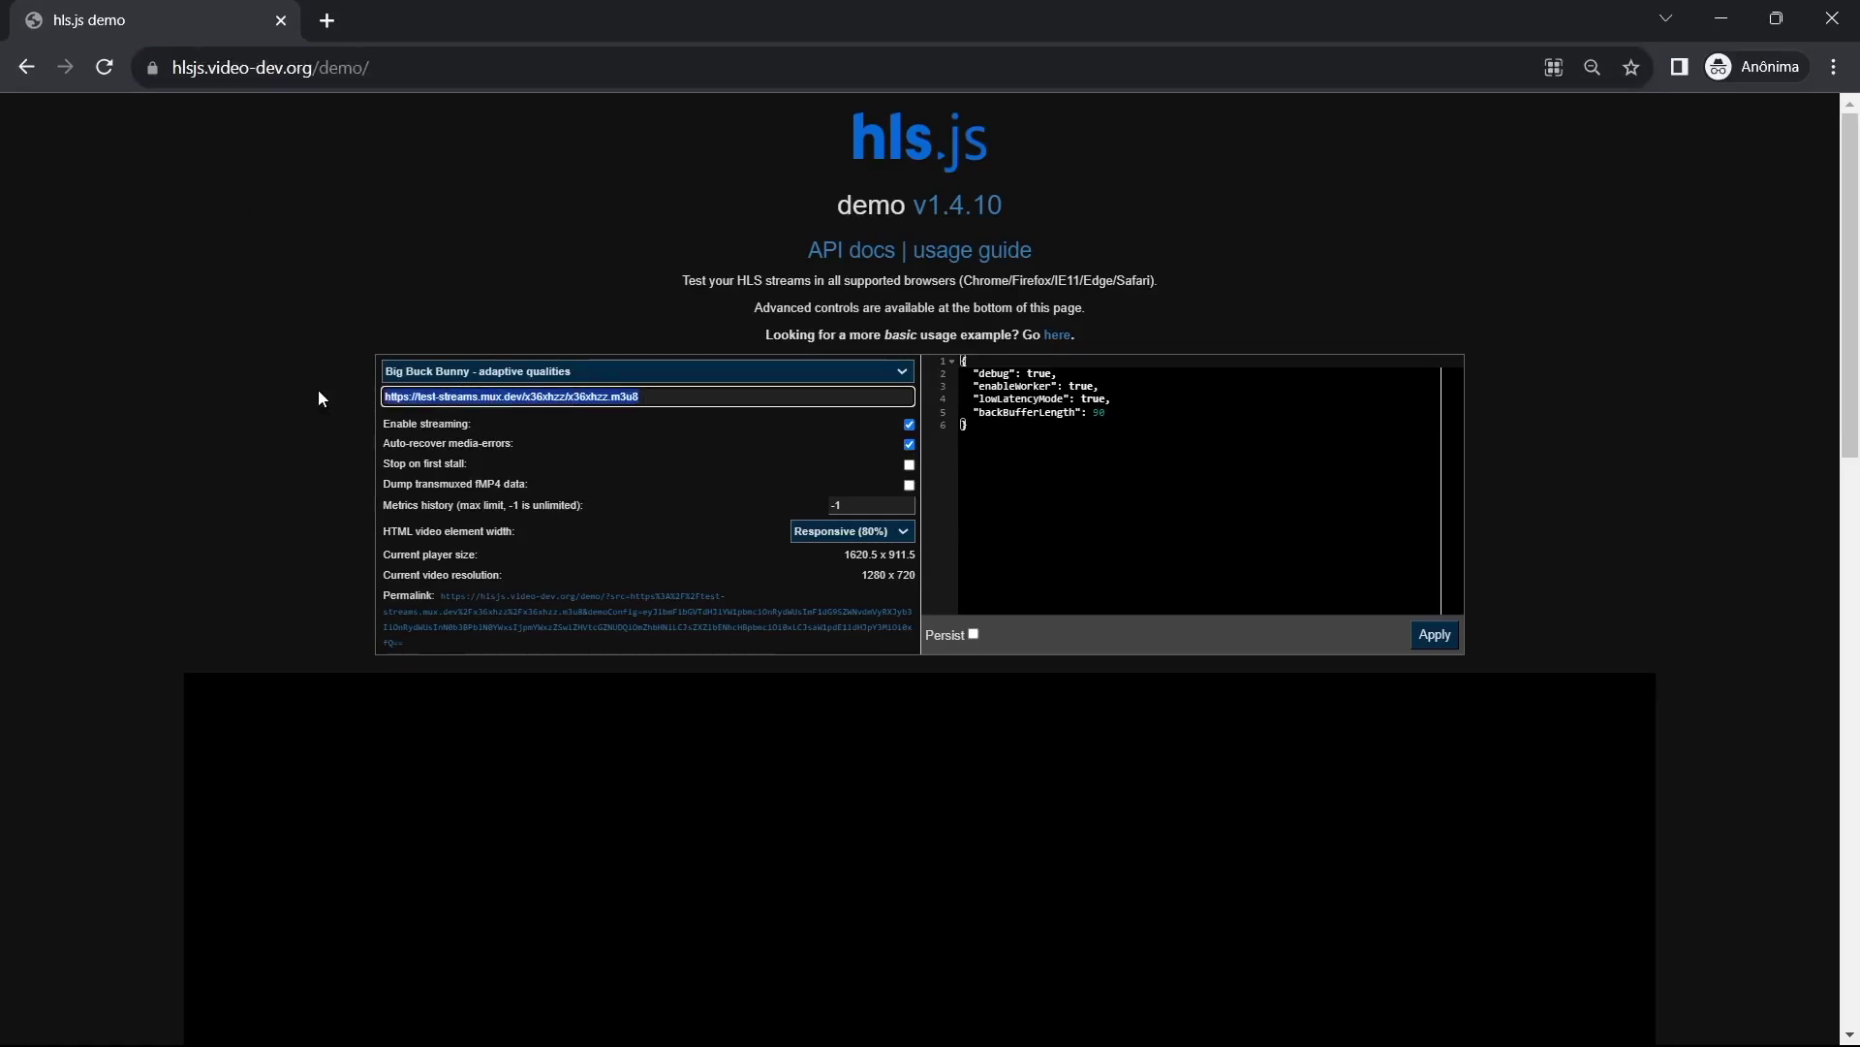
key("BackSpace")
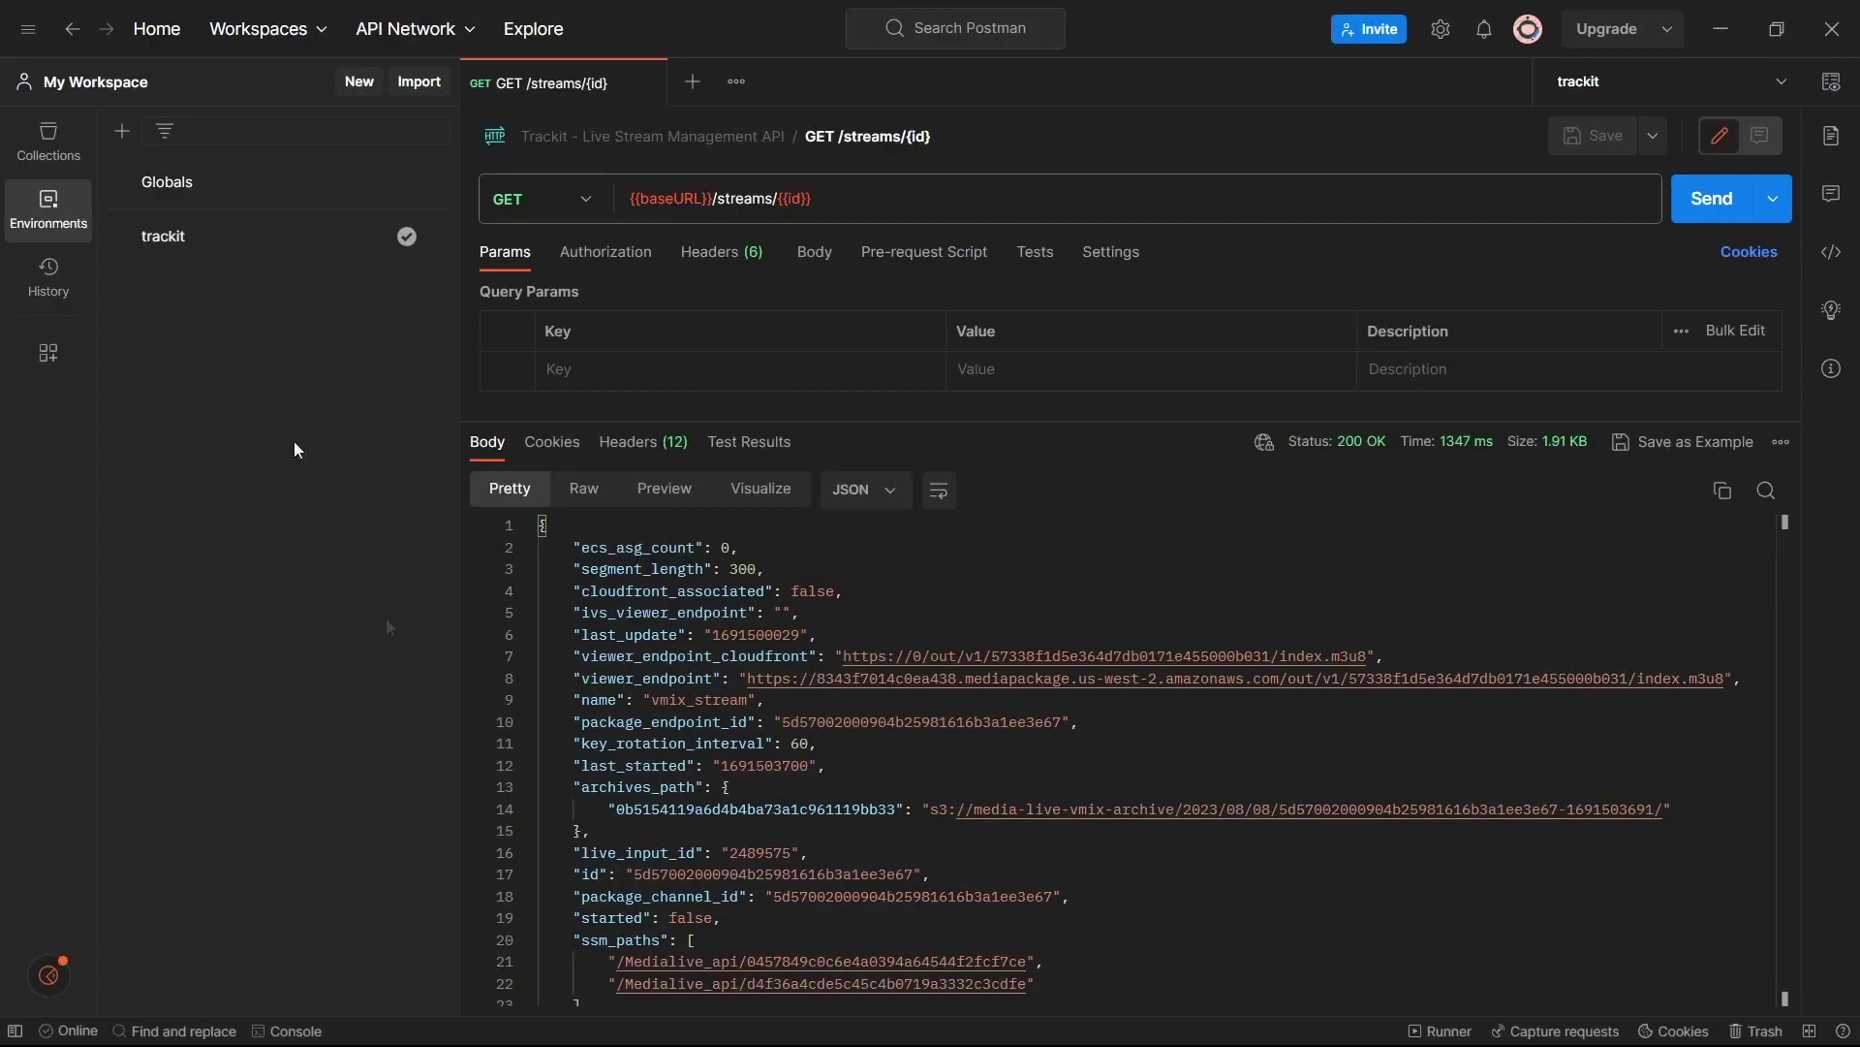
left_click(515, 200)
left_click(860, 204)
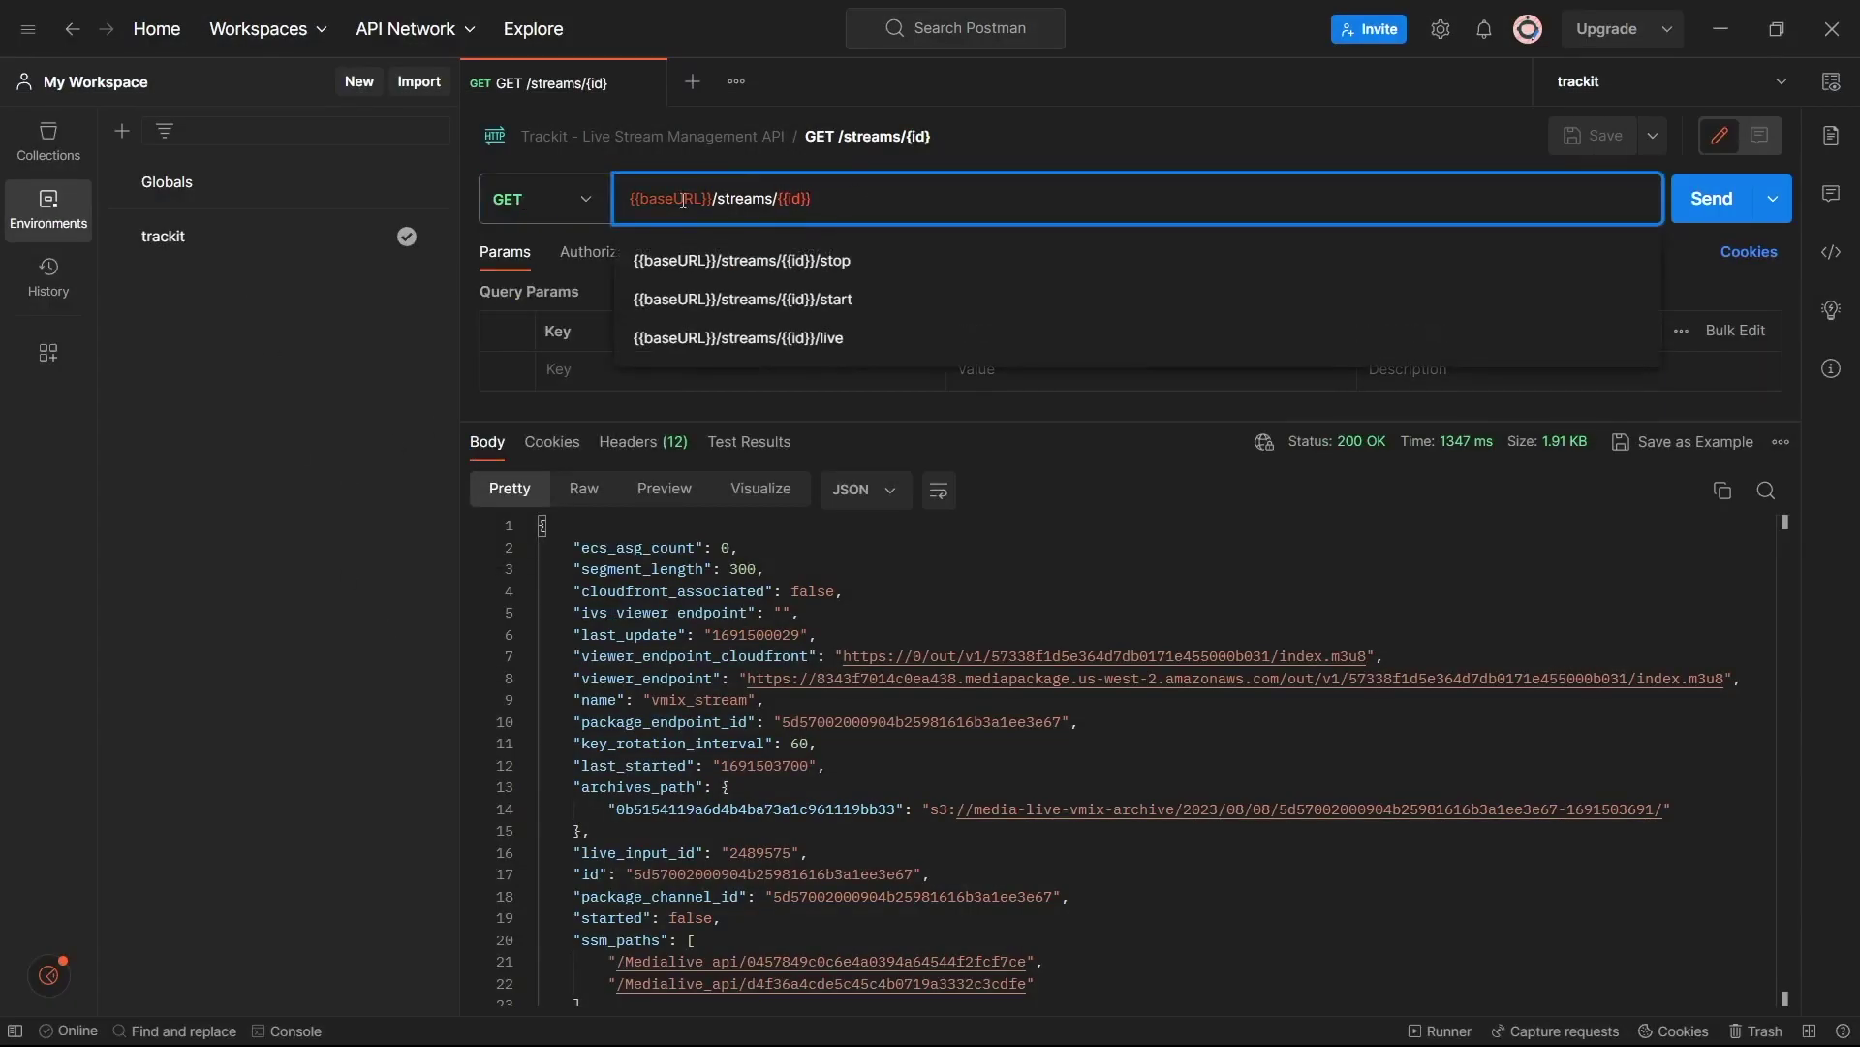
left_click(670, 700)
left_click_drag(744, 678, 1744, 677)
key("ctrl+c")
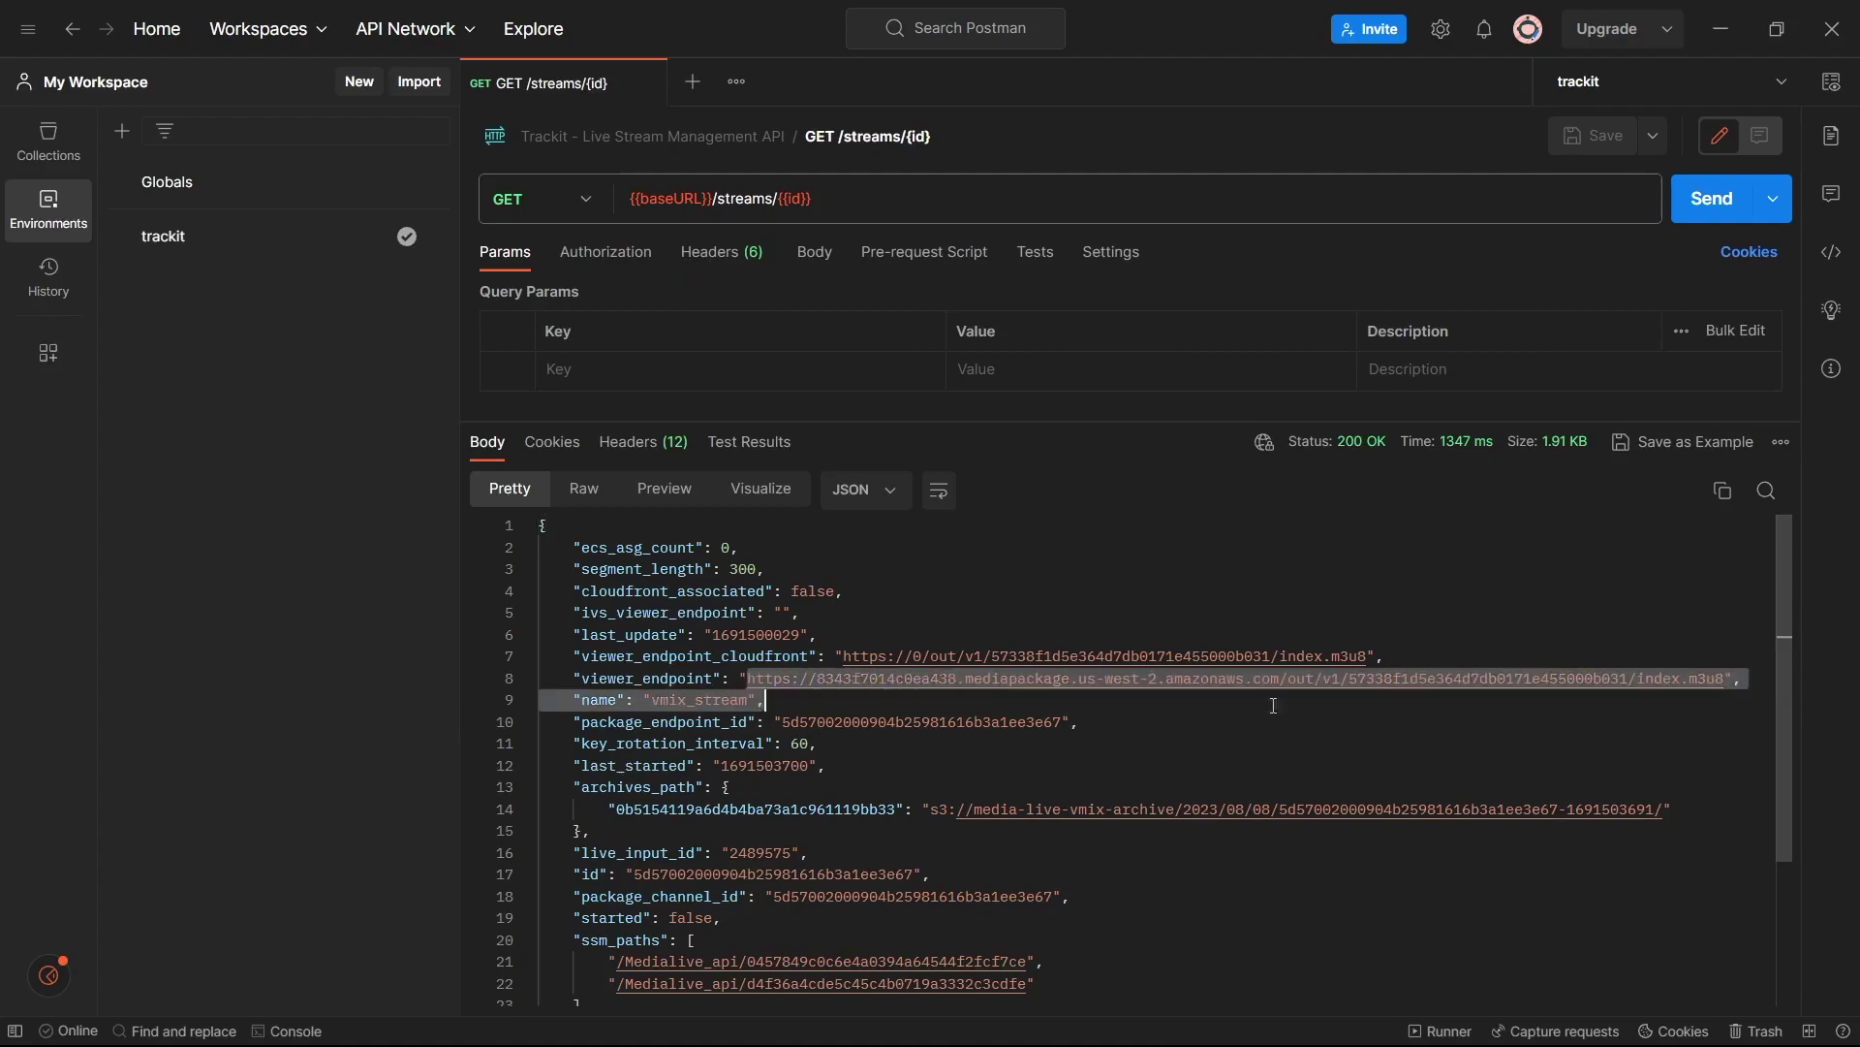
- Load the MediaPackage URL in the hls.js player and seek to about 0:24
key("alt+Tab")
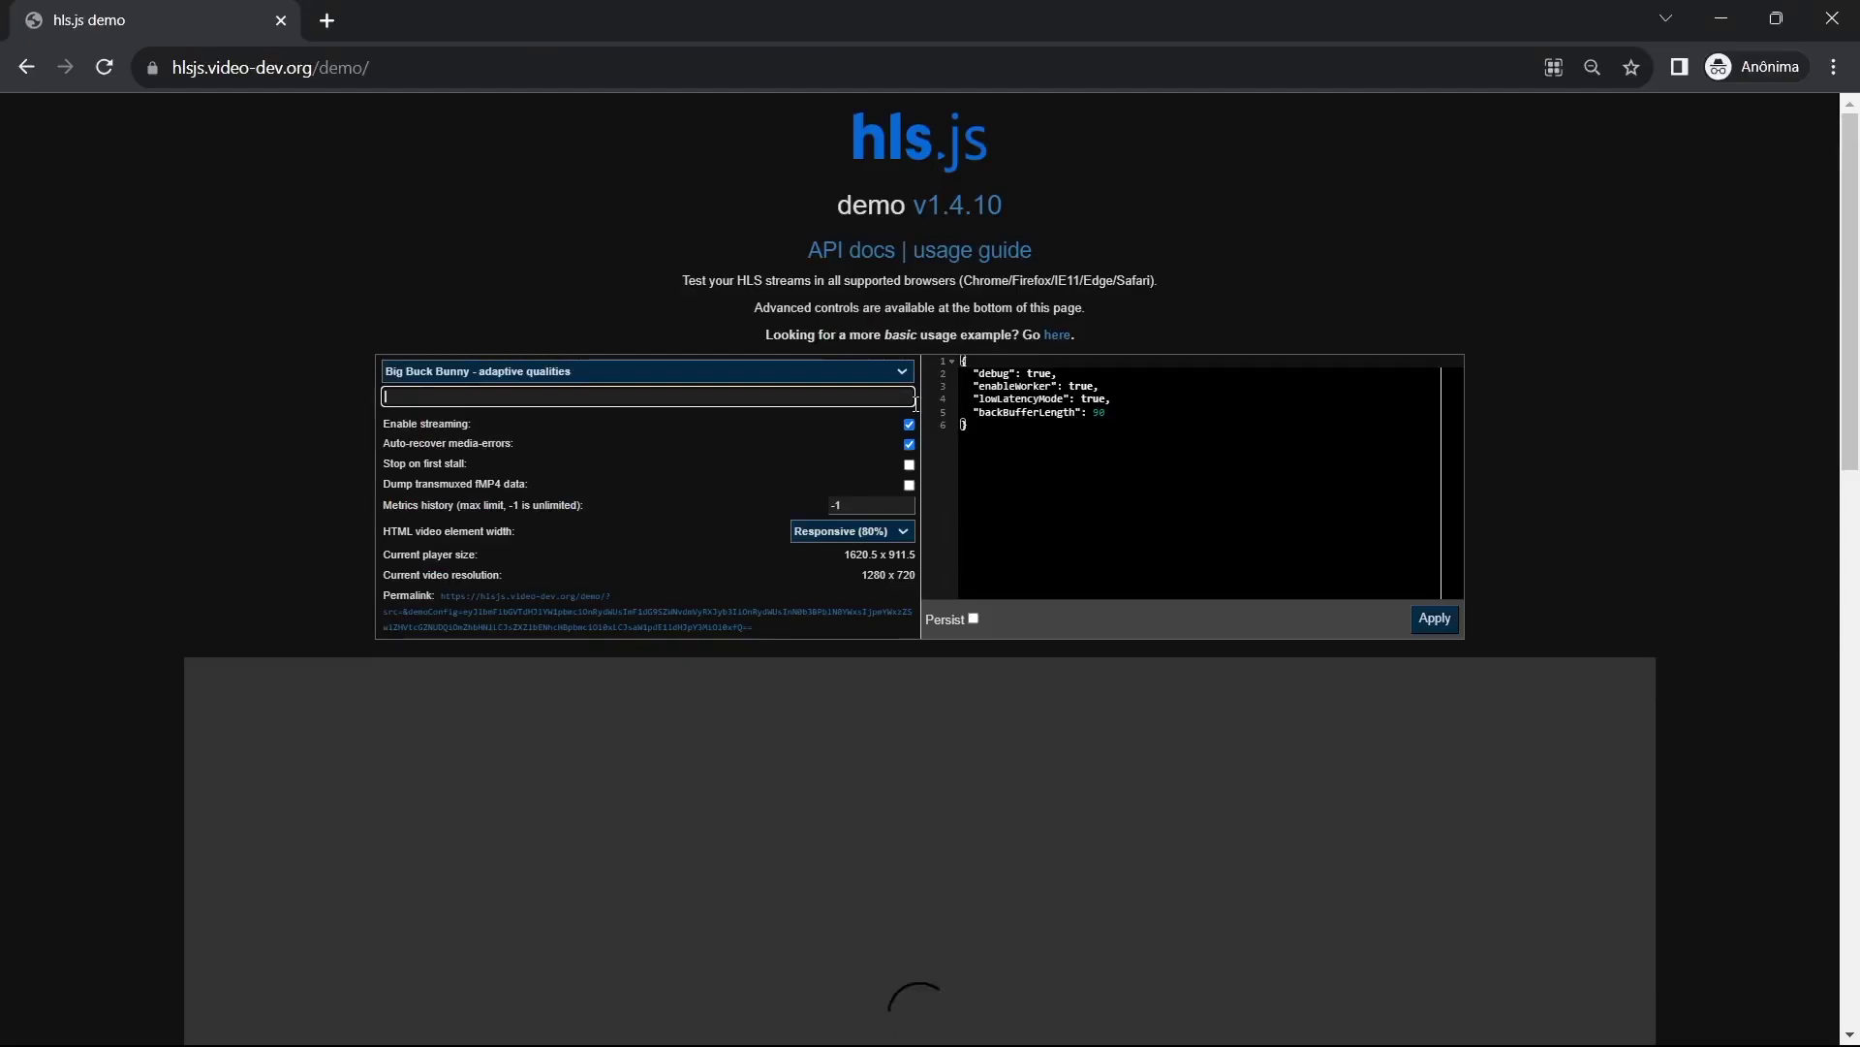
triple_click(624, 396)
key("ctrl+v")
key("Return")
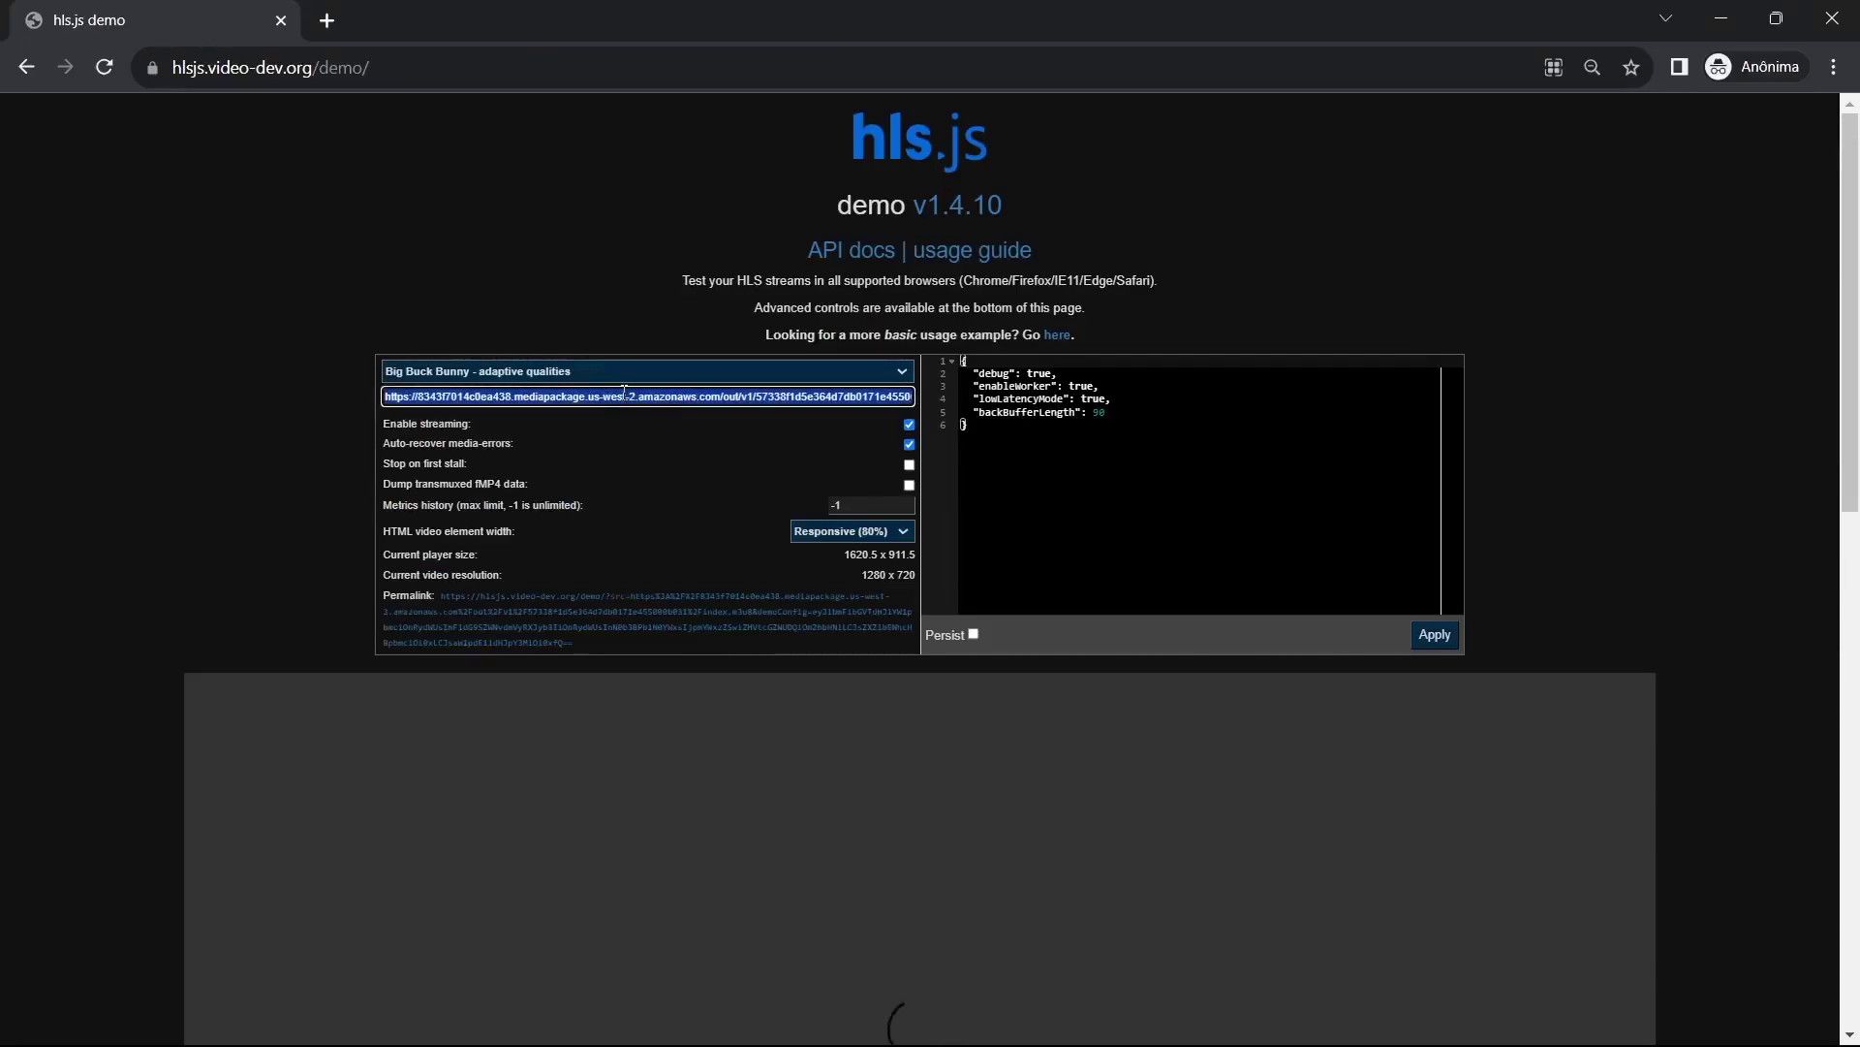
scroll(148, 595, "down", 5)
scroll(324, 696, "down", 2)
left_click_drag(311, 753, 800, 756)
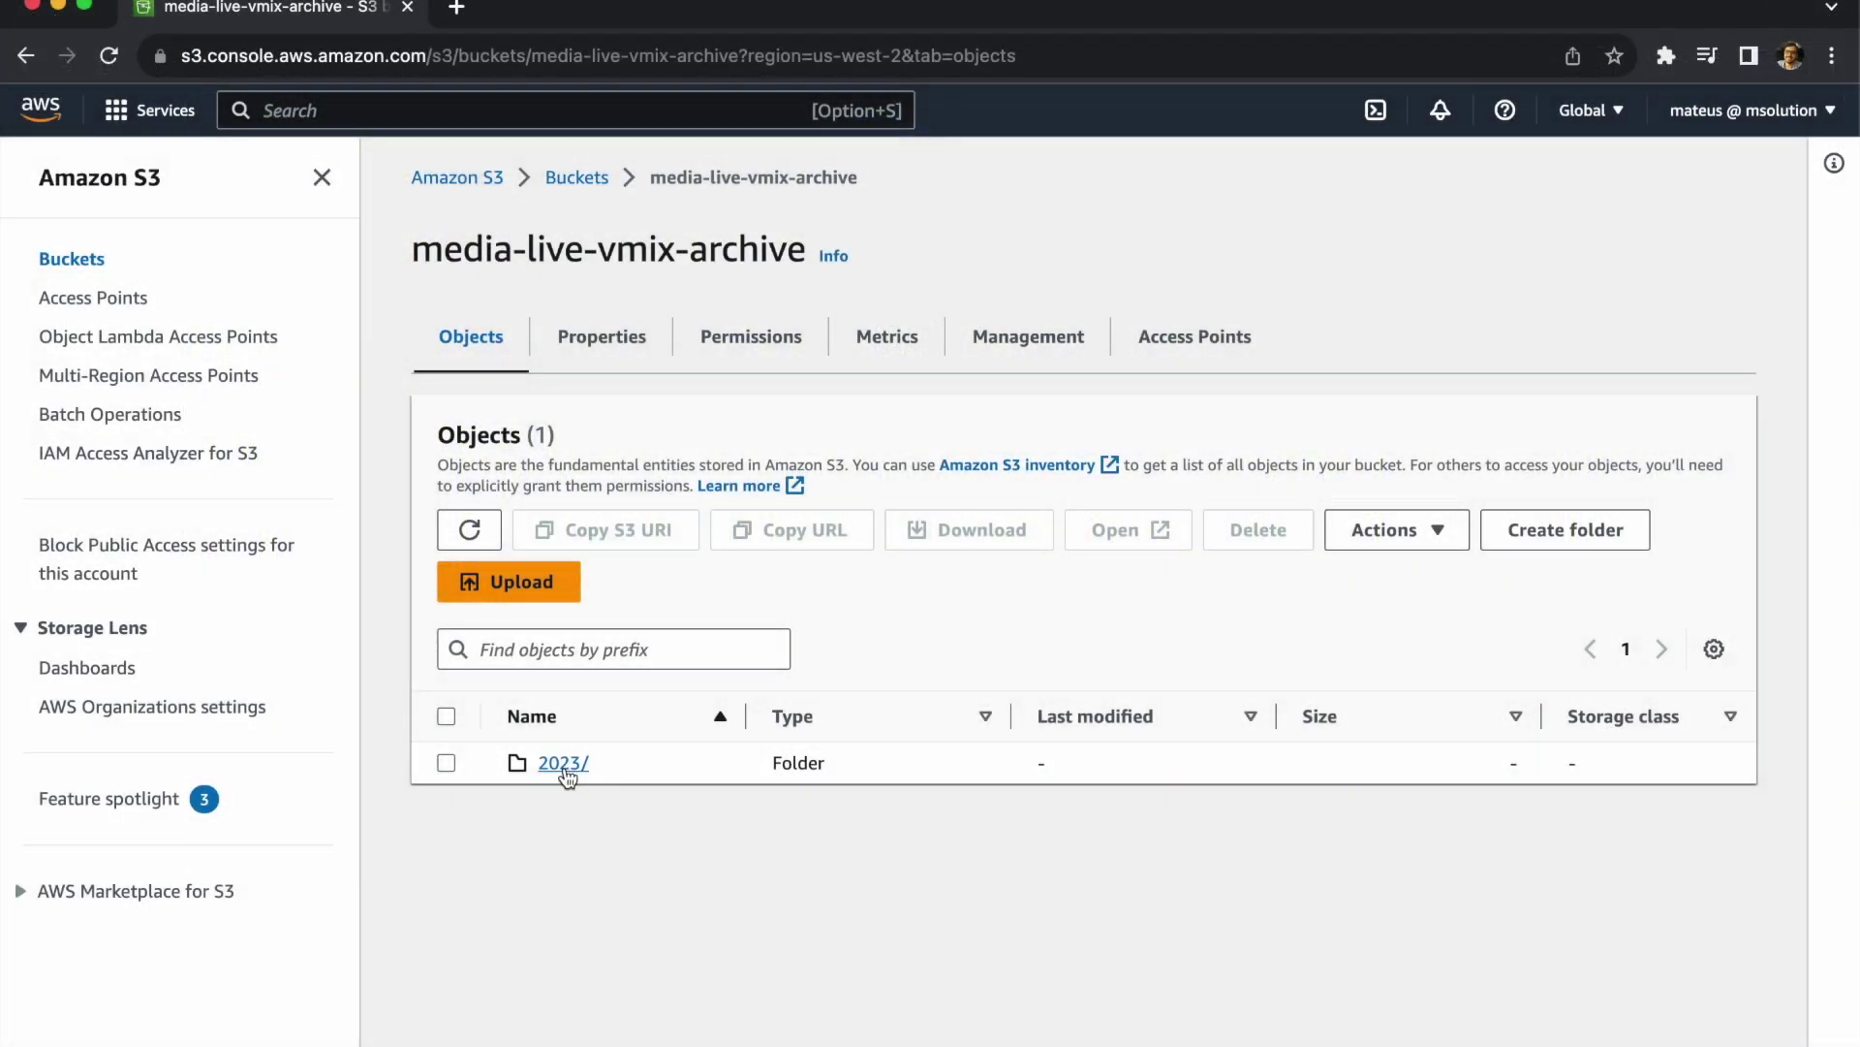
- Browse the archive's 2023/08/08 .ts recordings, then open _120230808T140820.000003/mp4 in media-convert-vmix-out
left_click(562, 765)
left_click(564, 769)
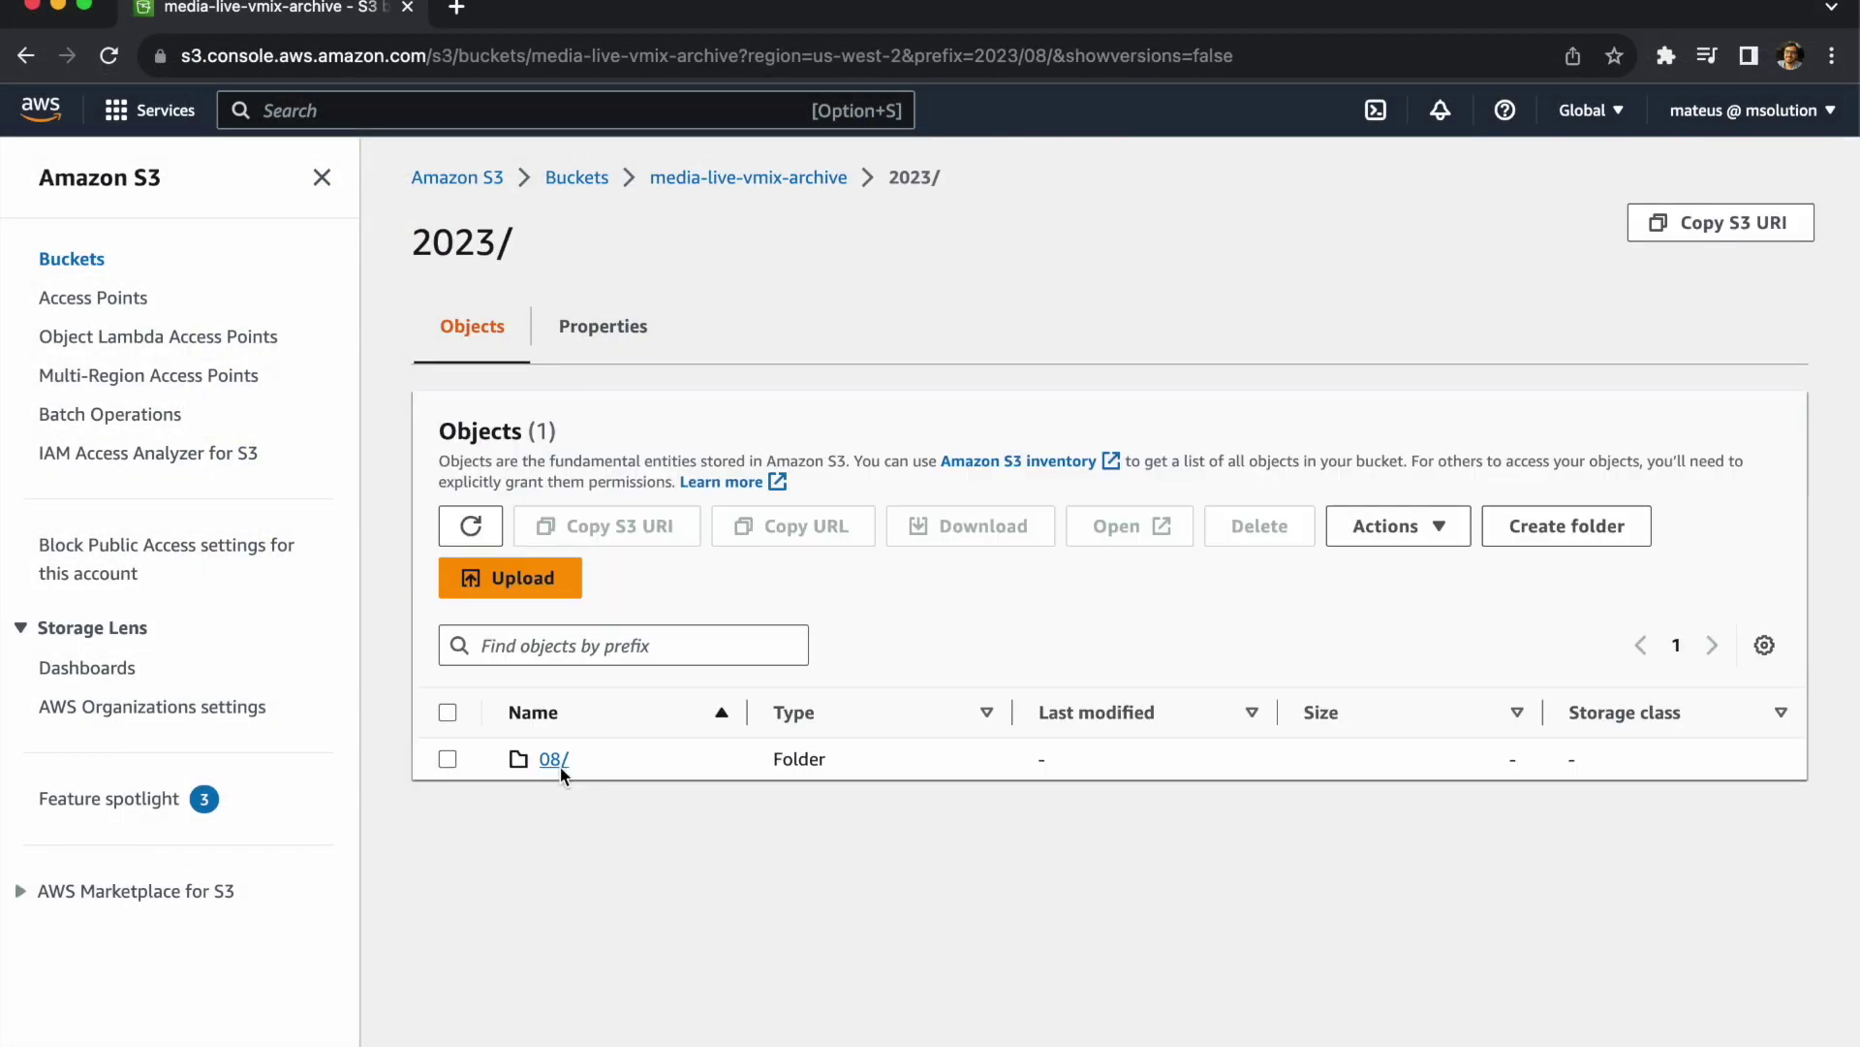
left_click(554, 764)
left_click(557, 794)
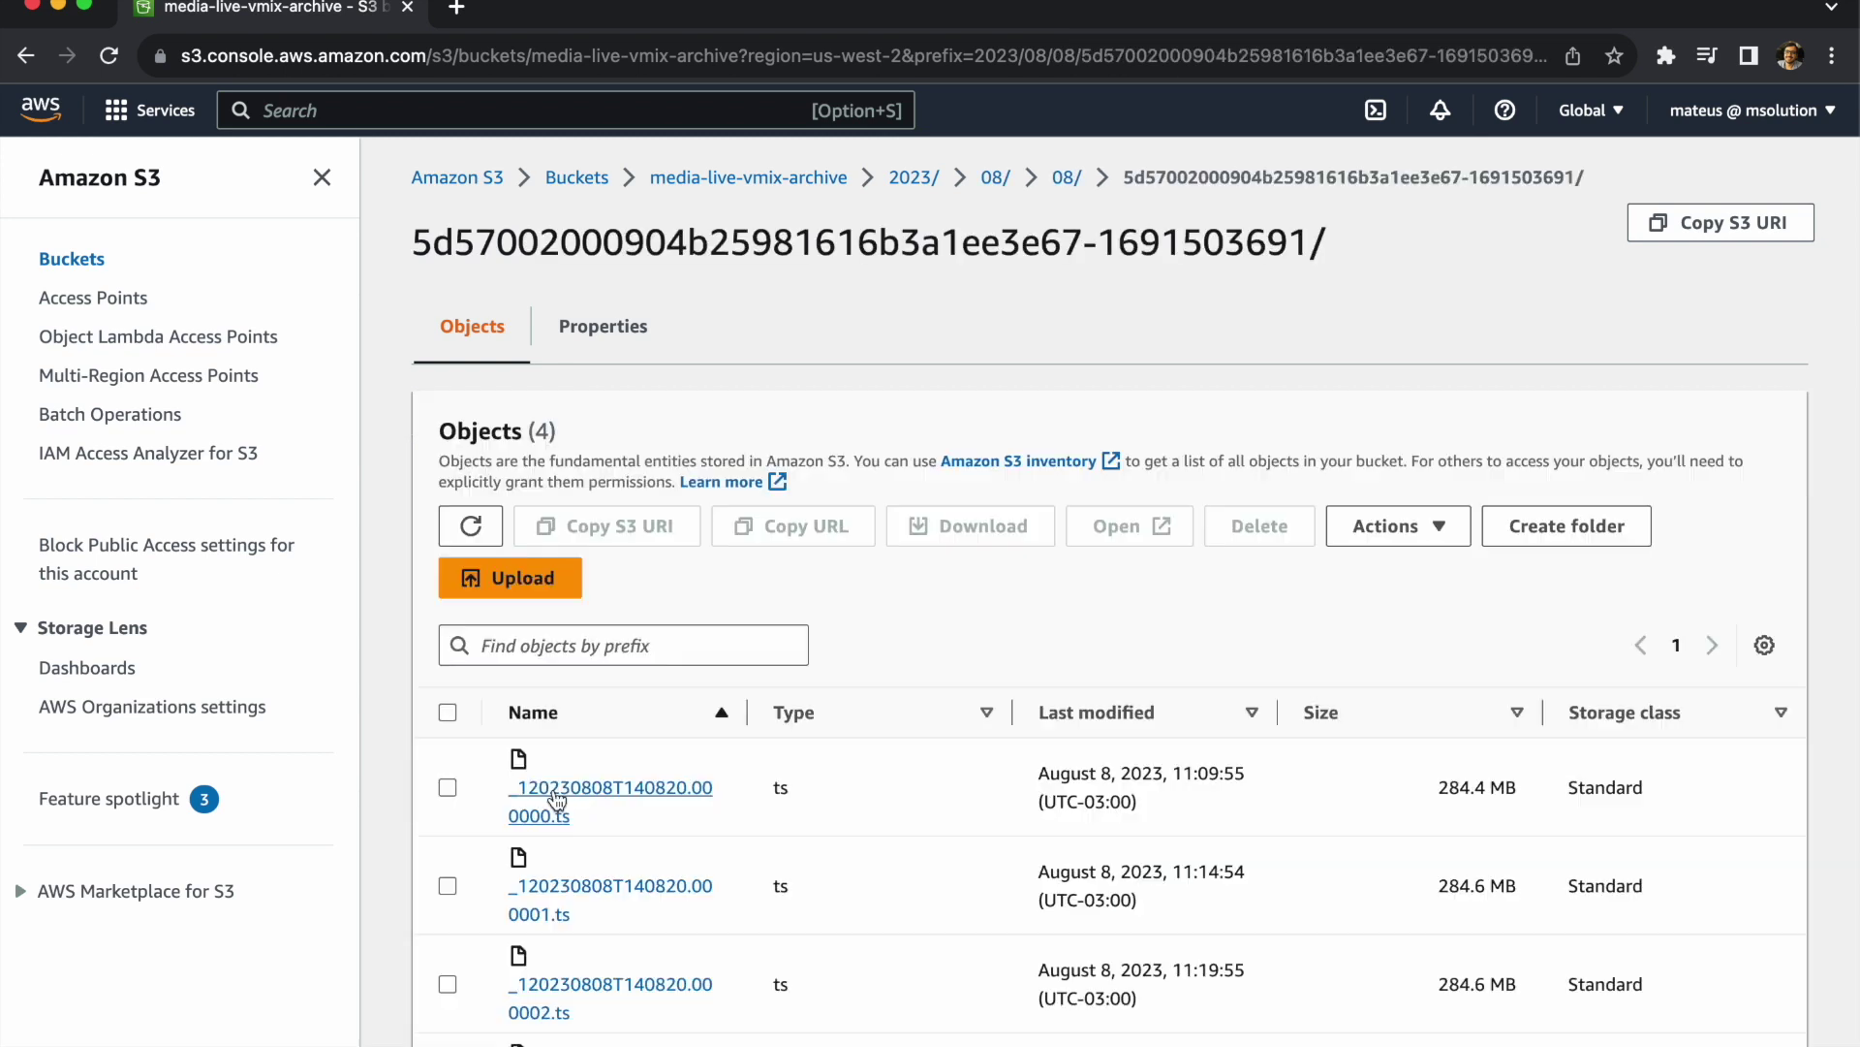
scroll(459, 620, "down", 2)
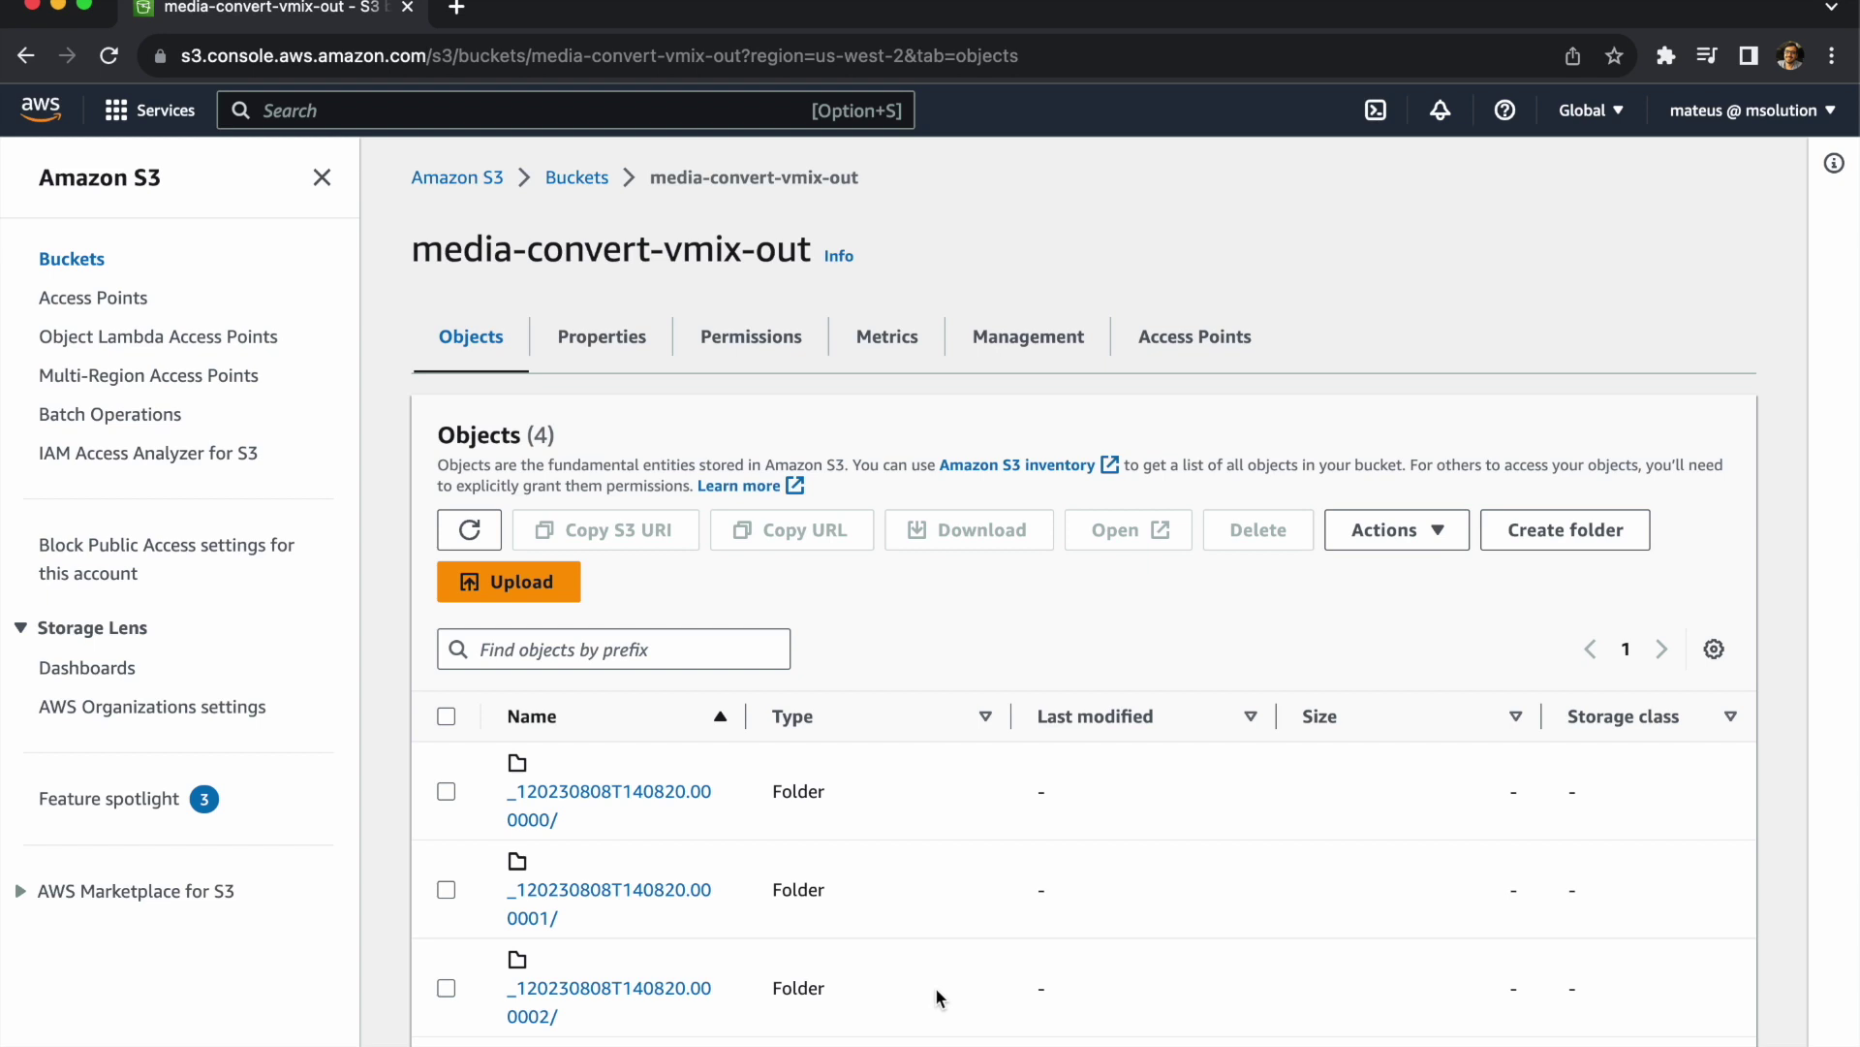
scroll(936, 996, "down", 2)
left_click(630, 968)
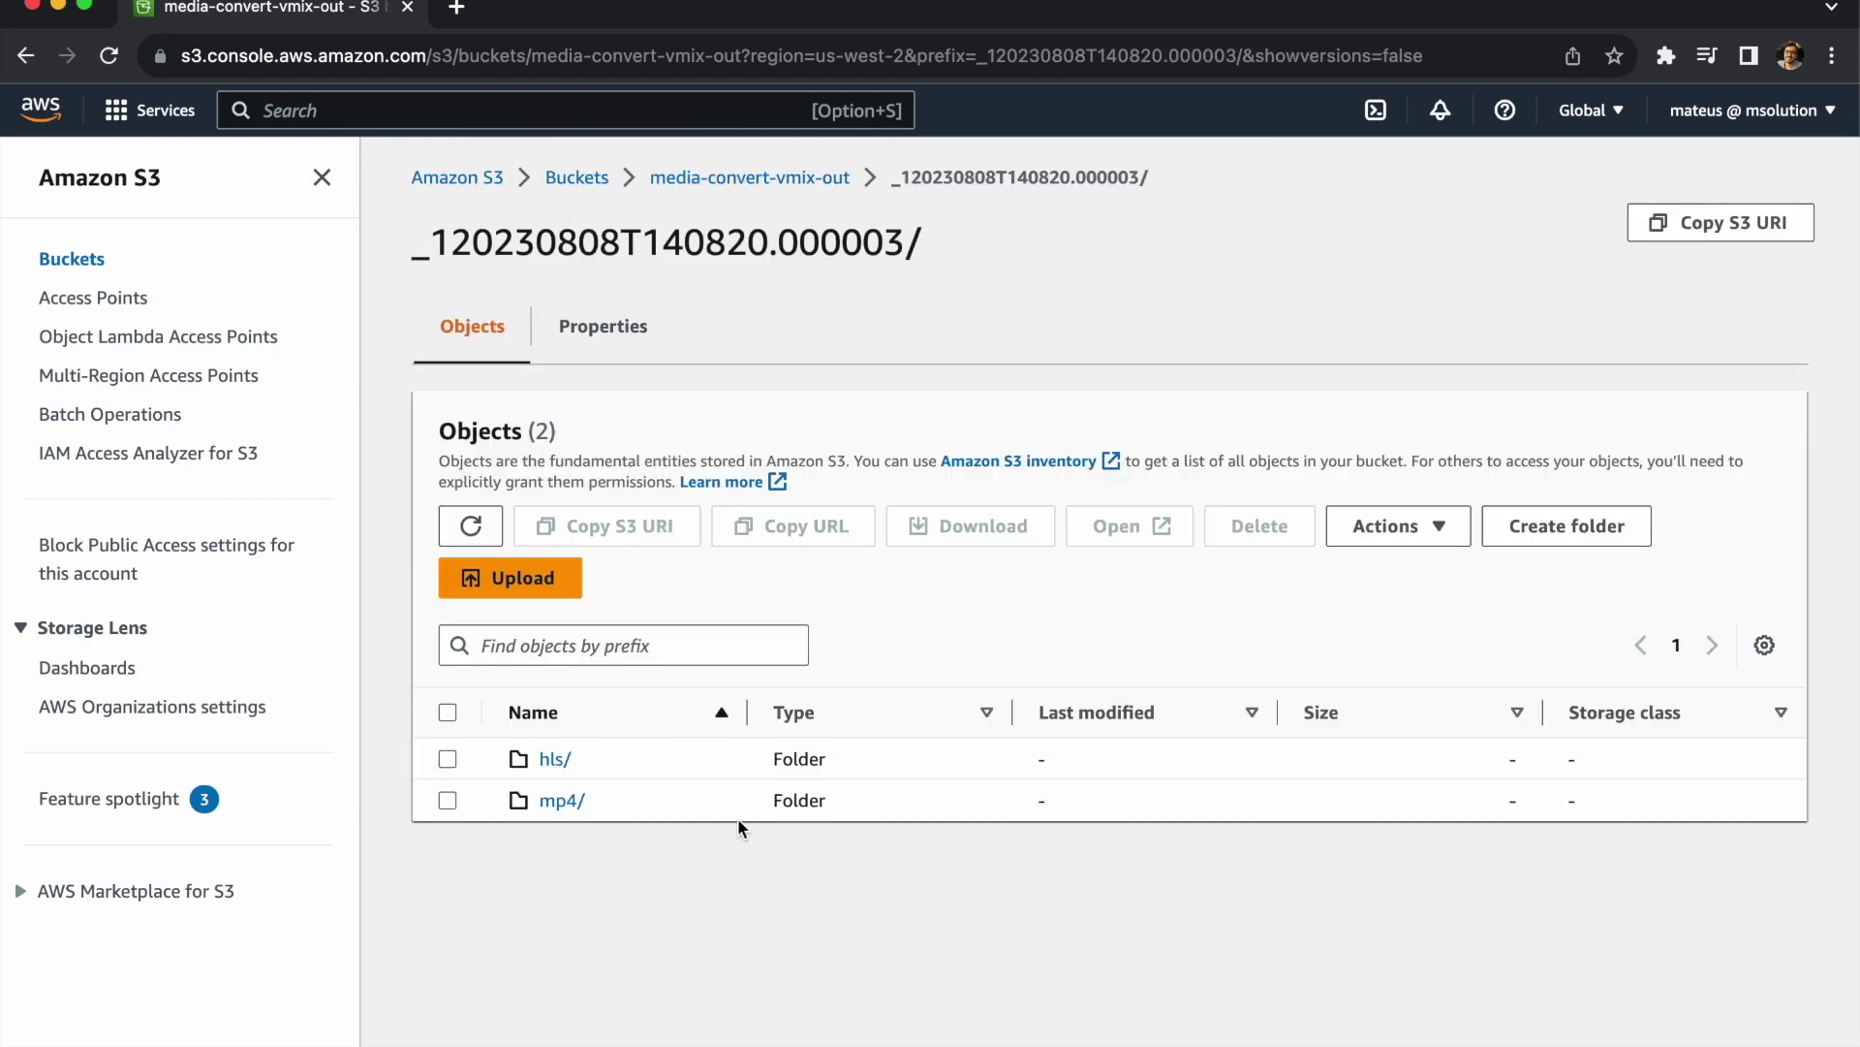
left_click(570, 802)
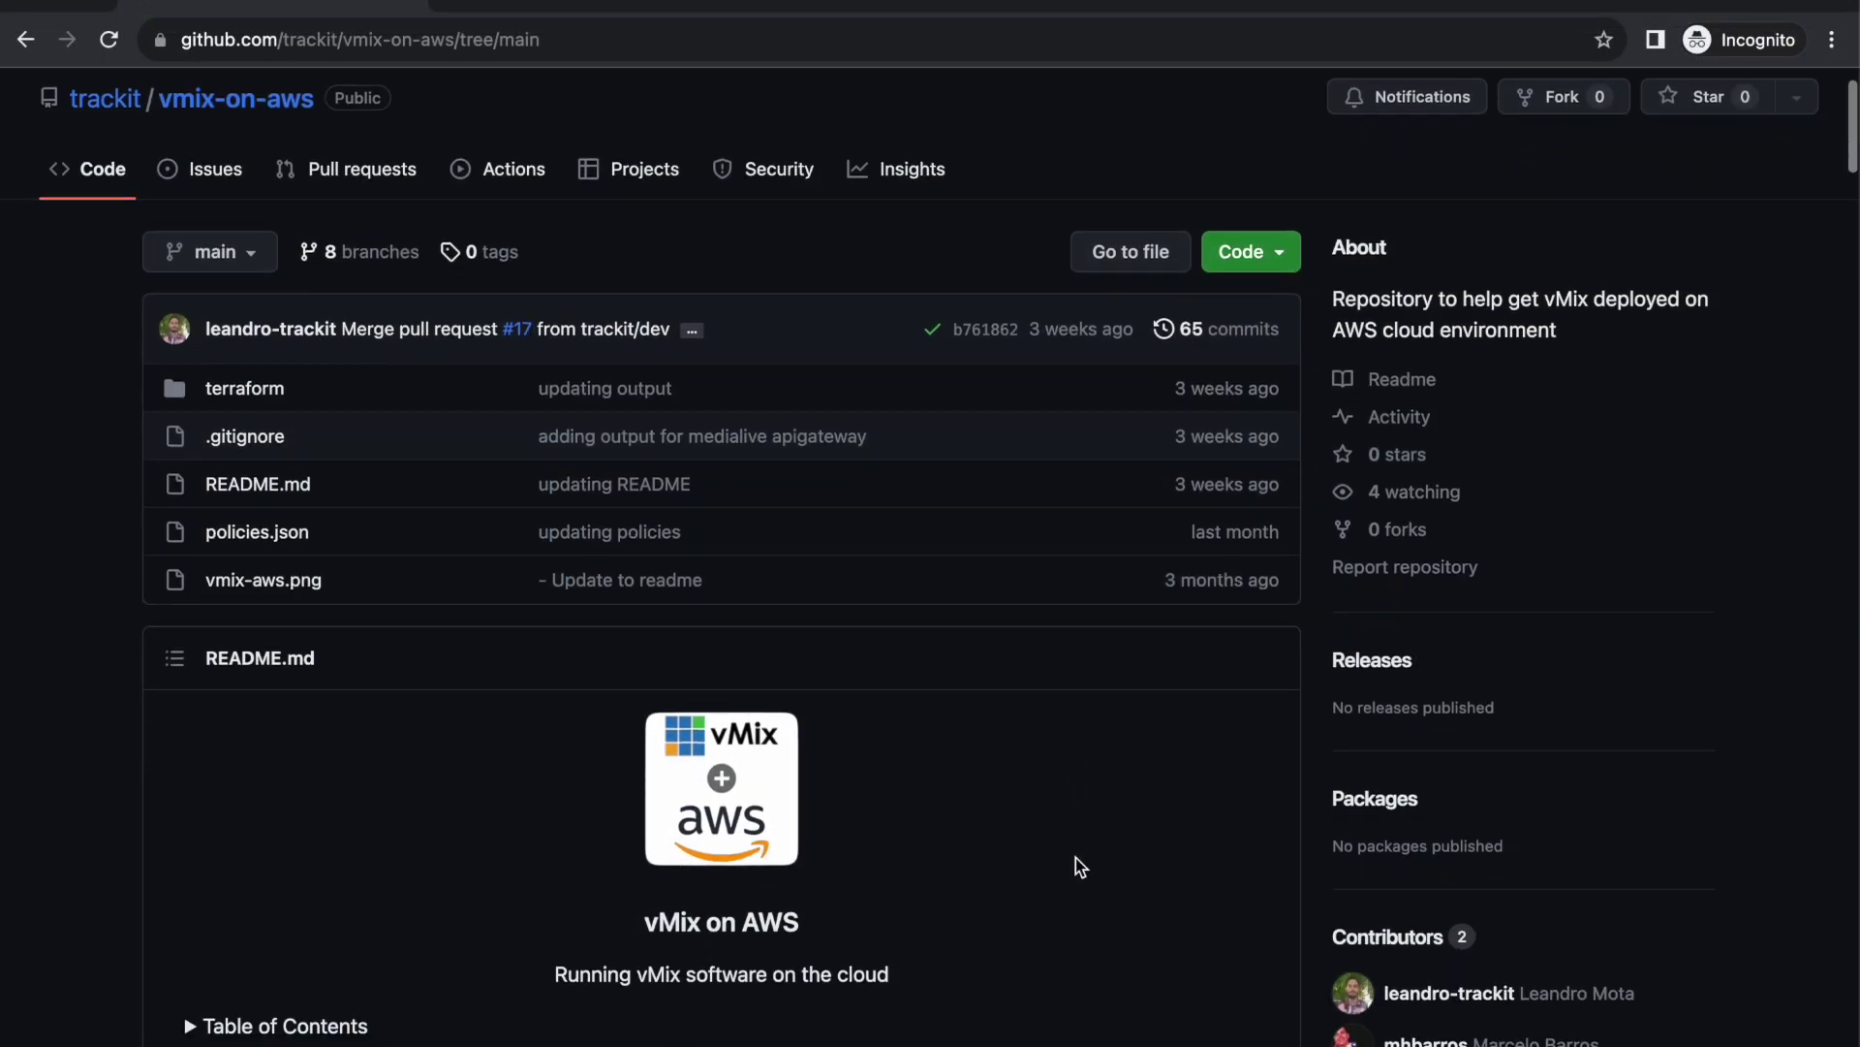
- Scroll the vmix-on-aws README past Getting started and Prerequisites to Setup
scroll(1076, 858, "down", 1)
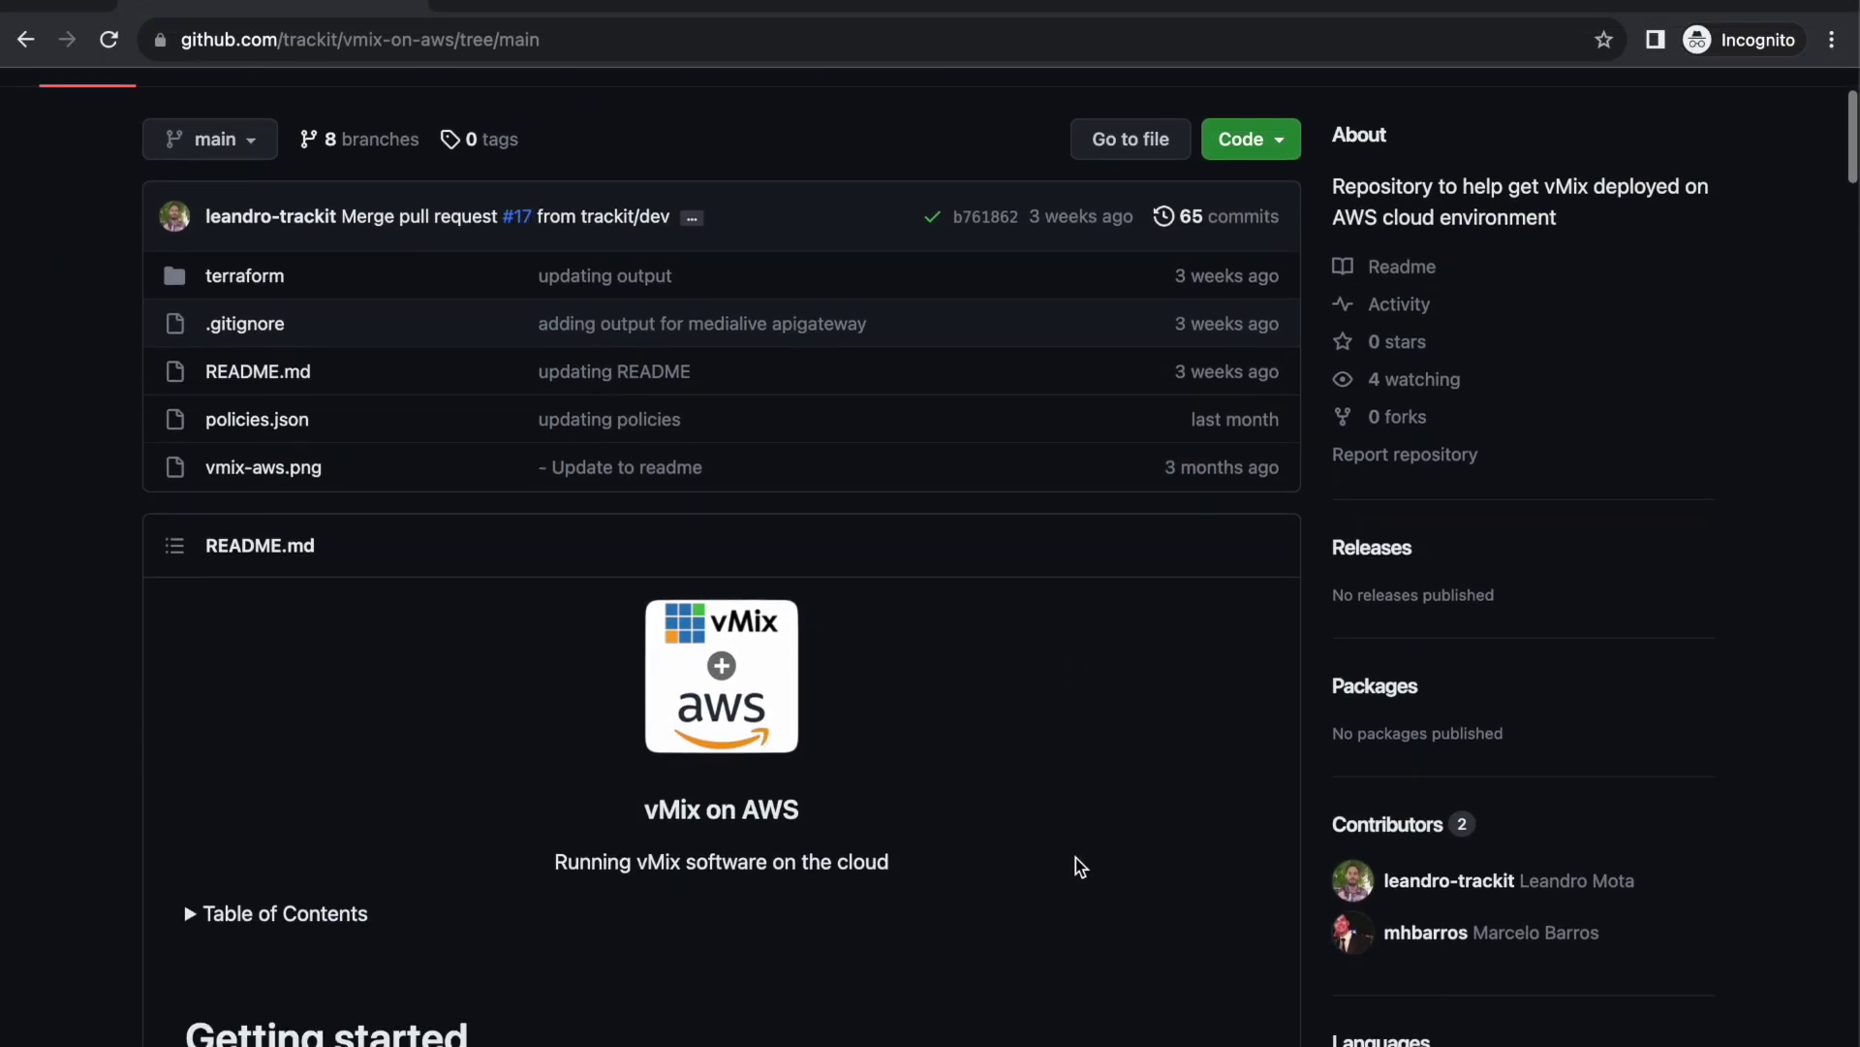
scroll(1075, 858, "down", 1)
scroll(1076, 858, "down", 1)
scroll(1075, 858, "down", 1)
scroll(1076, 857, "down", 2)
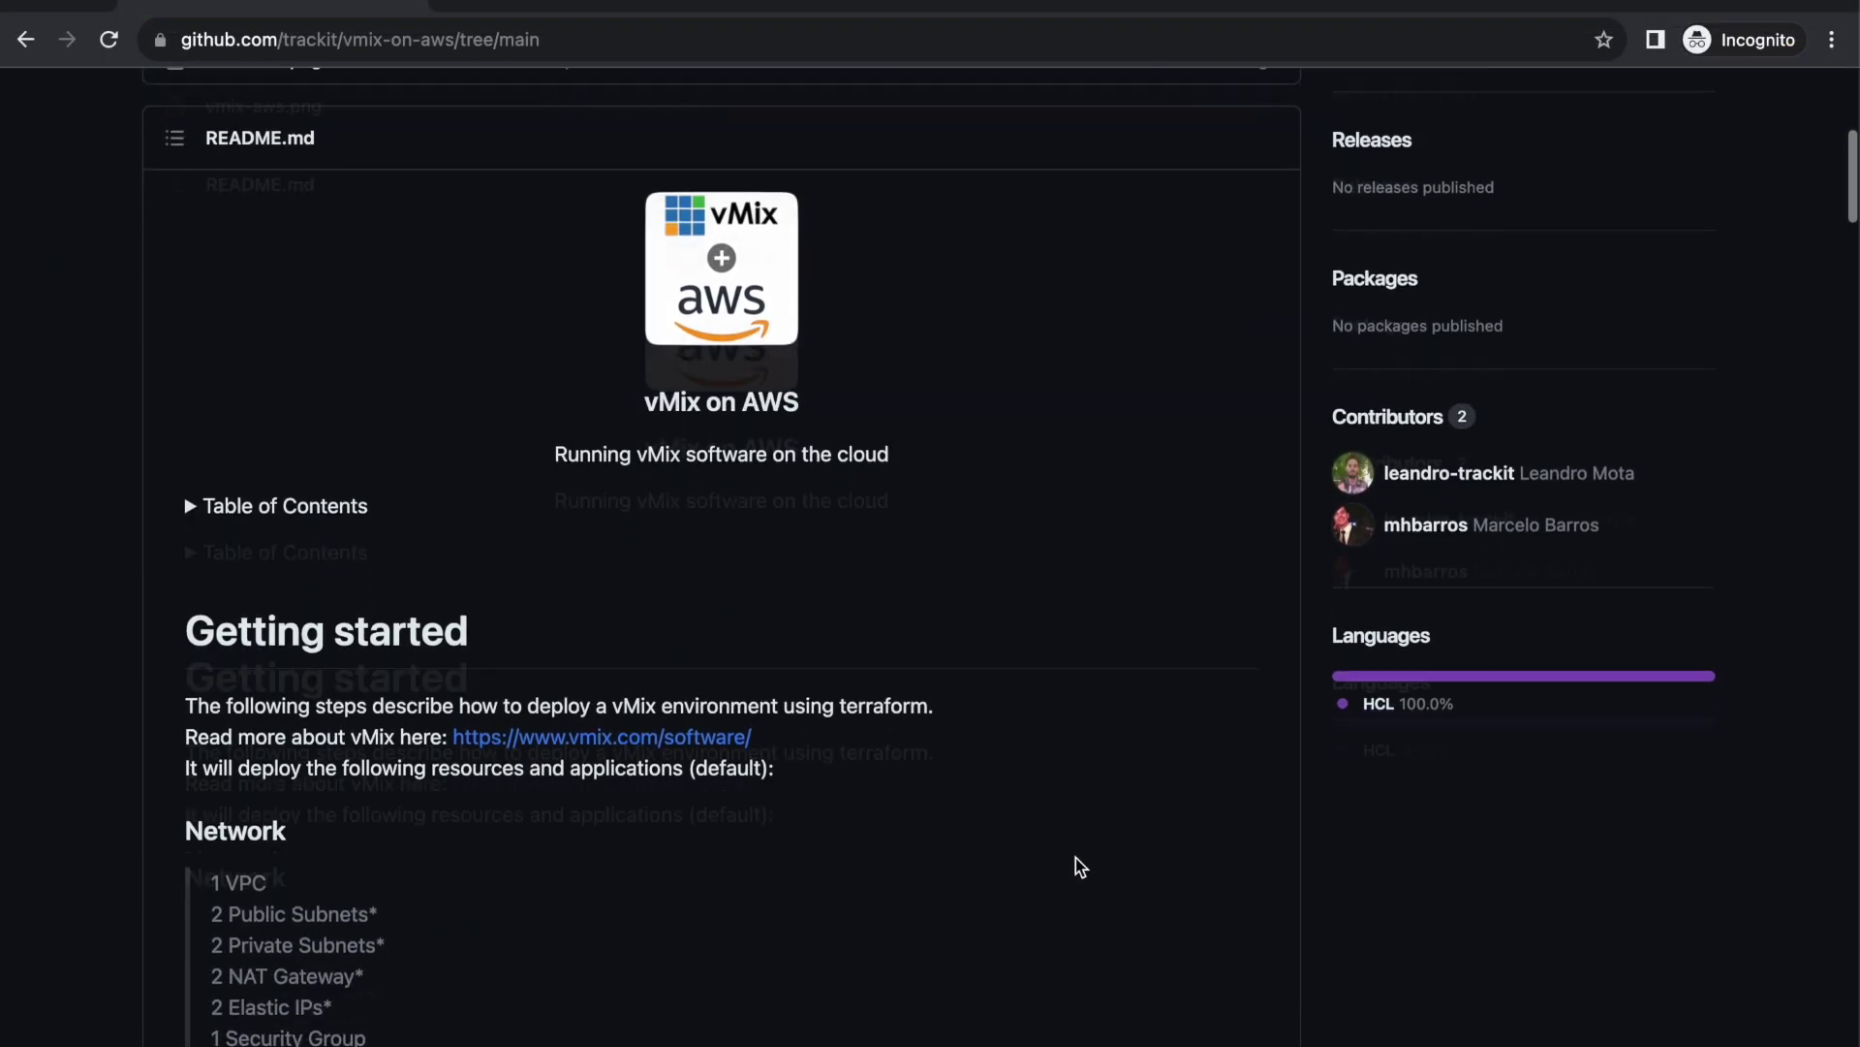
scroll(1076, 858, "down", 3)
scroll(1075, 857, "down", 4)
scroll(1076, 858, "down", 5)
scroll(1076, 857, "down", 4)
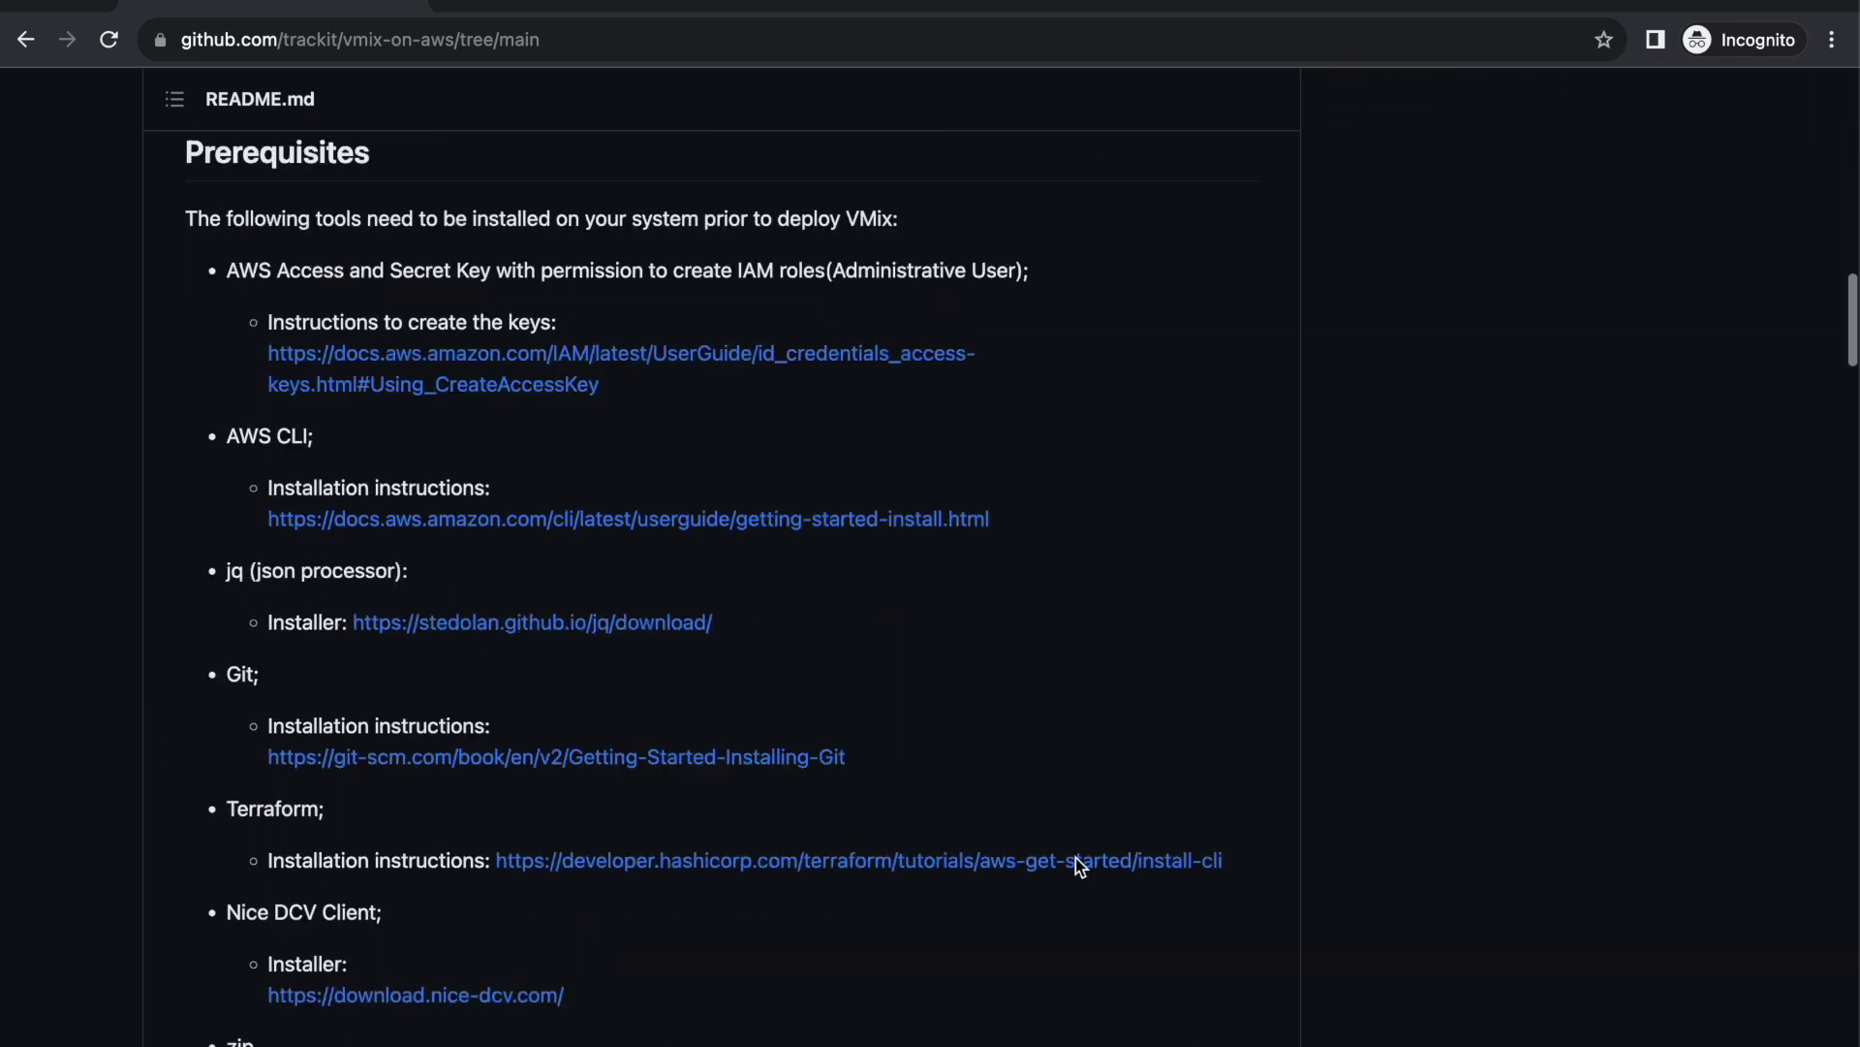
scroll(1075, 858, "down", 7)
scroll(1399, 812, "down", 3)
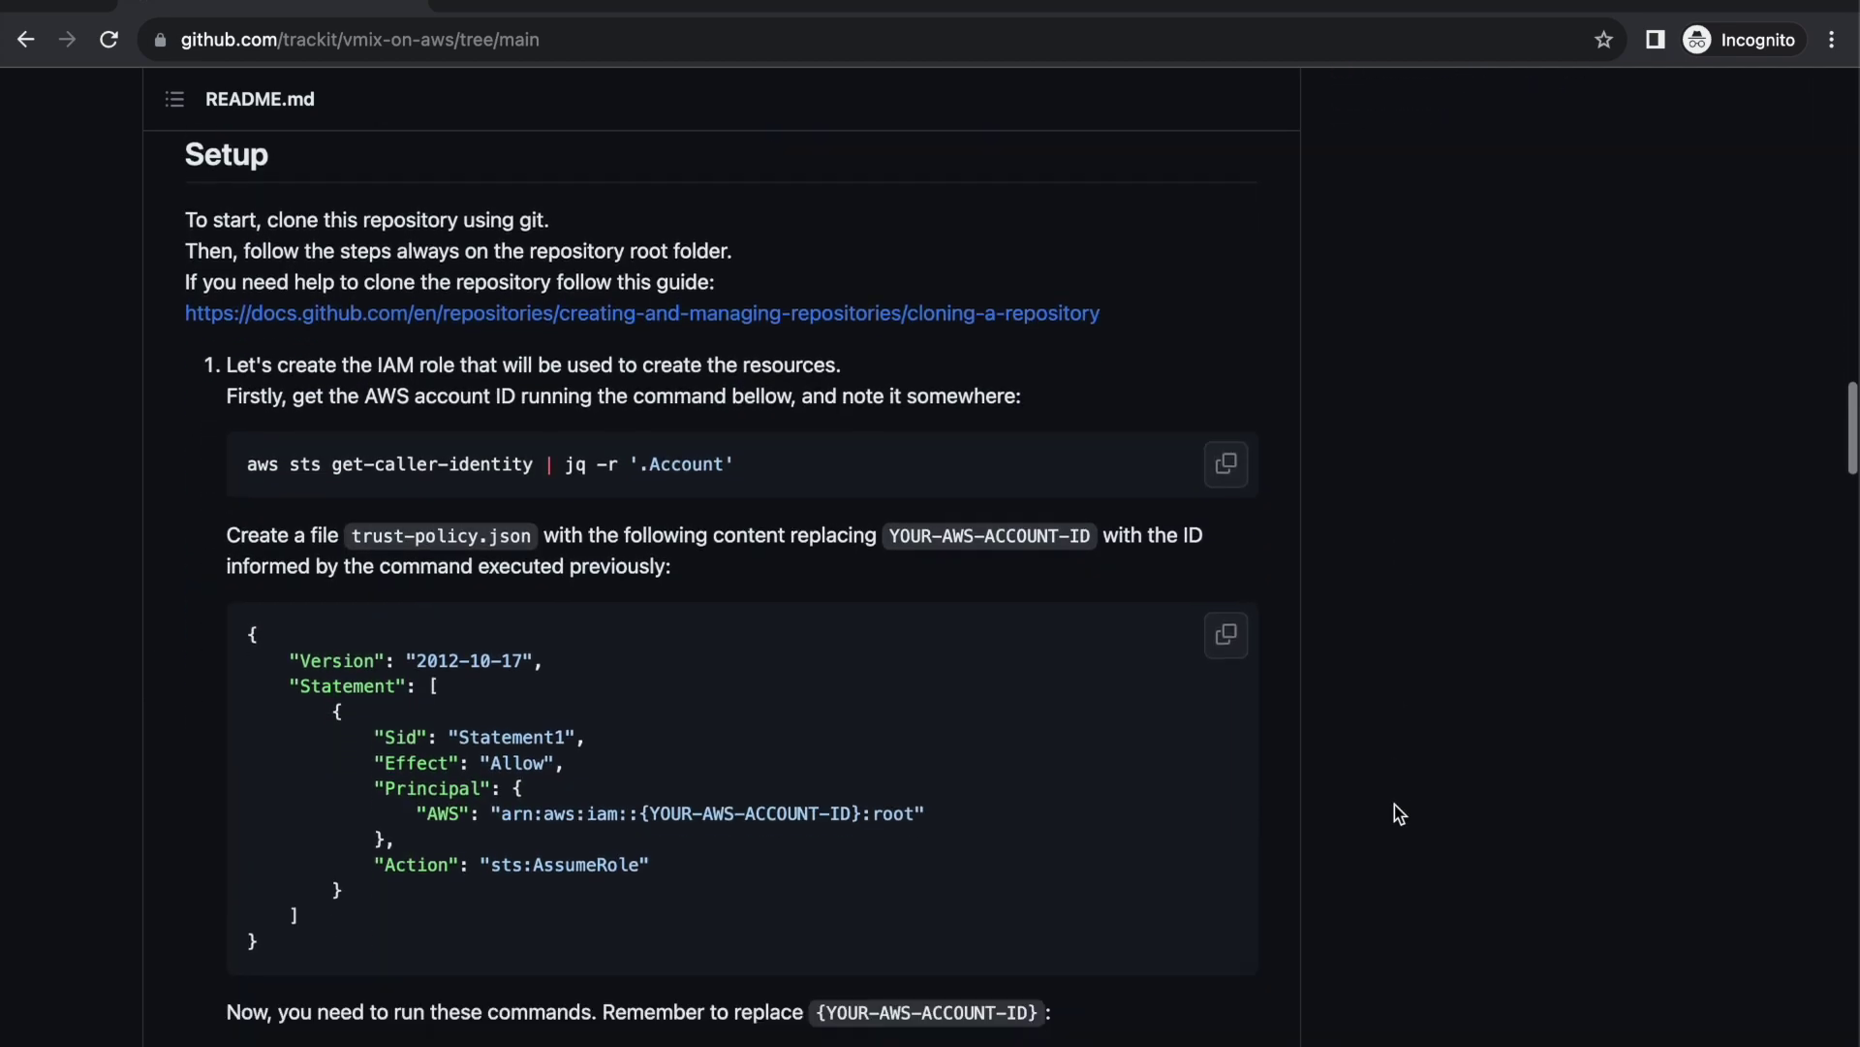
scroll(1398, 812, "down", 7)
scroll(1398, 812, "down", 3)
scroll(1399, 812, "down", 2)
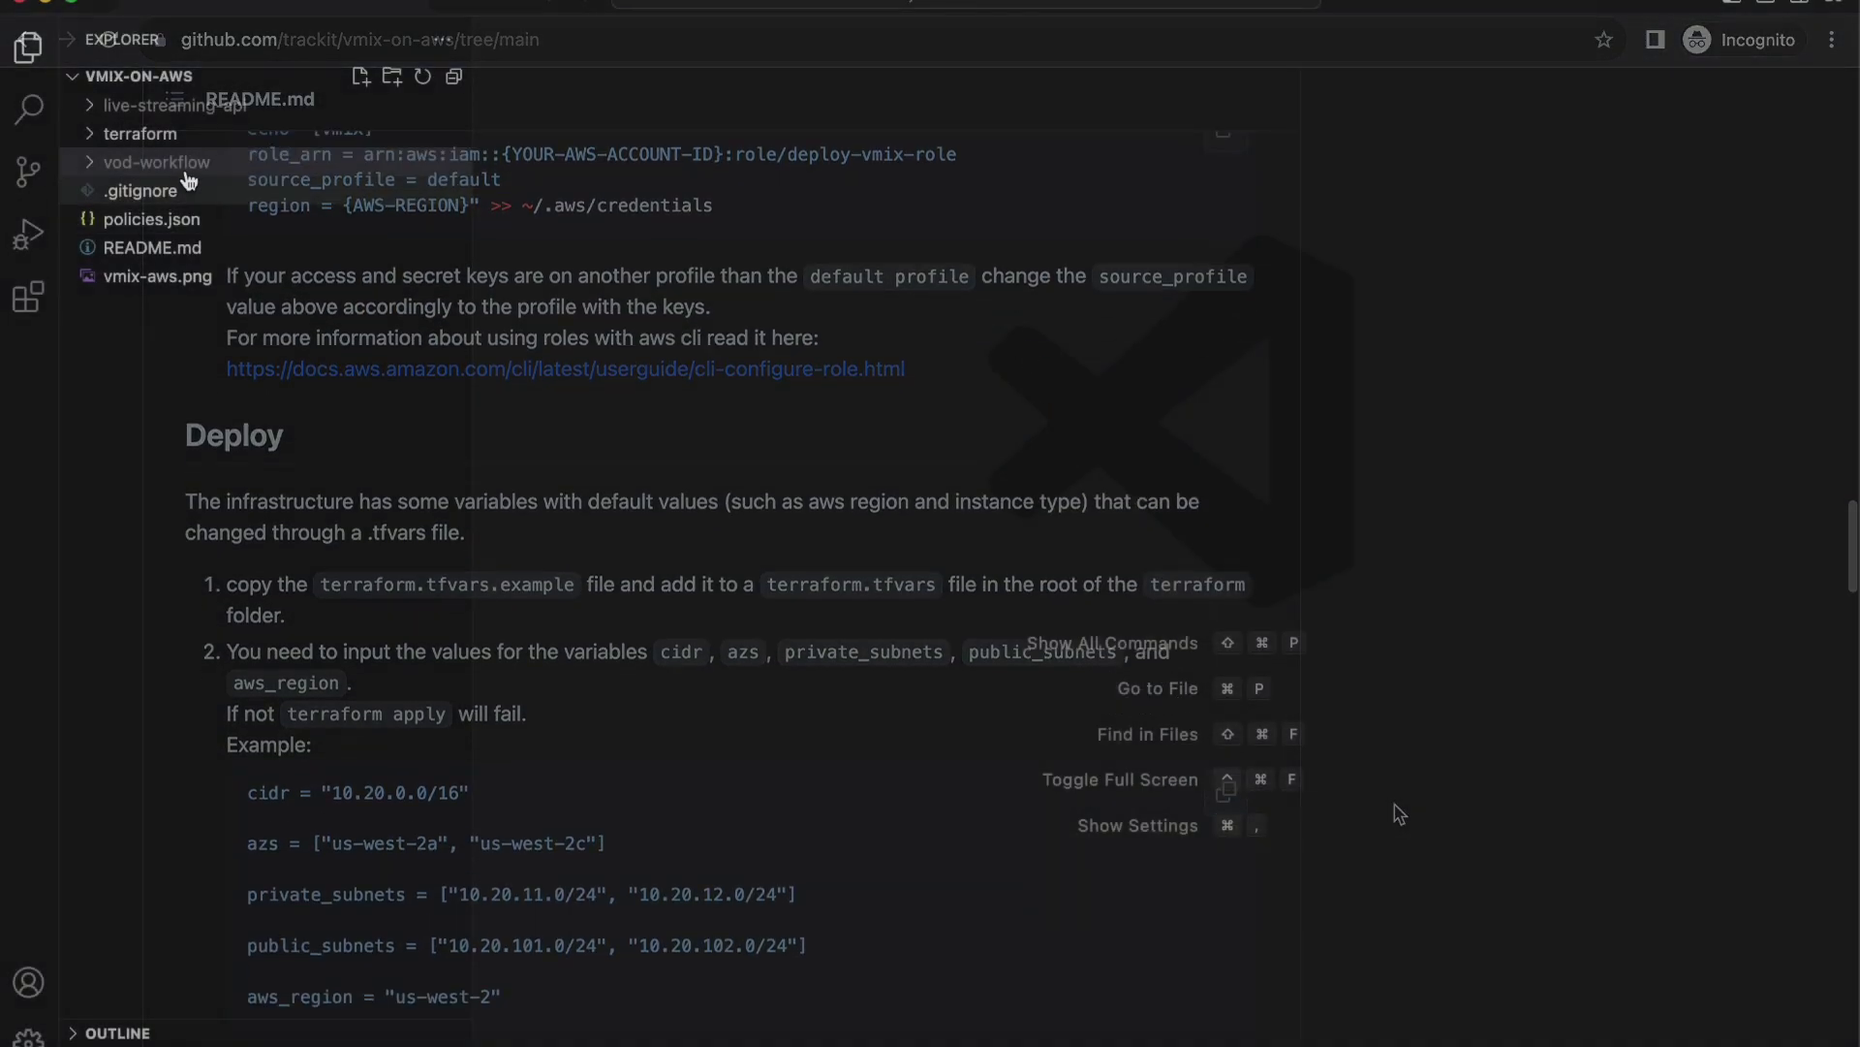
- Open terraform/main.tf and scroll down to the mediaconvert_flow module
left_click(145, 132)
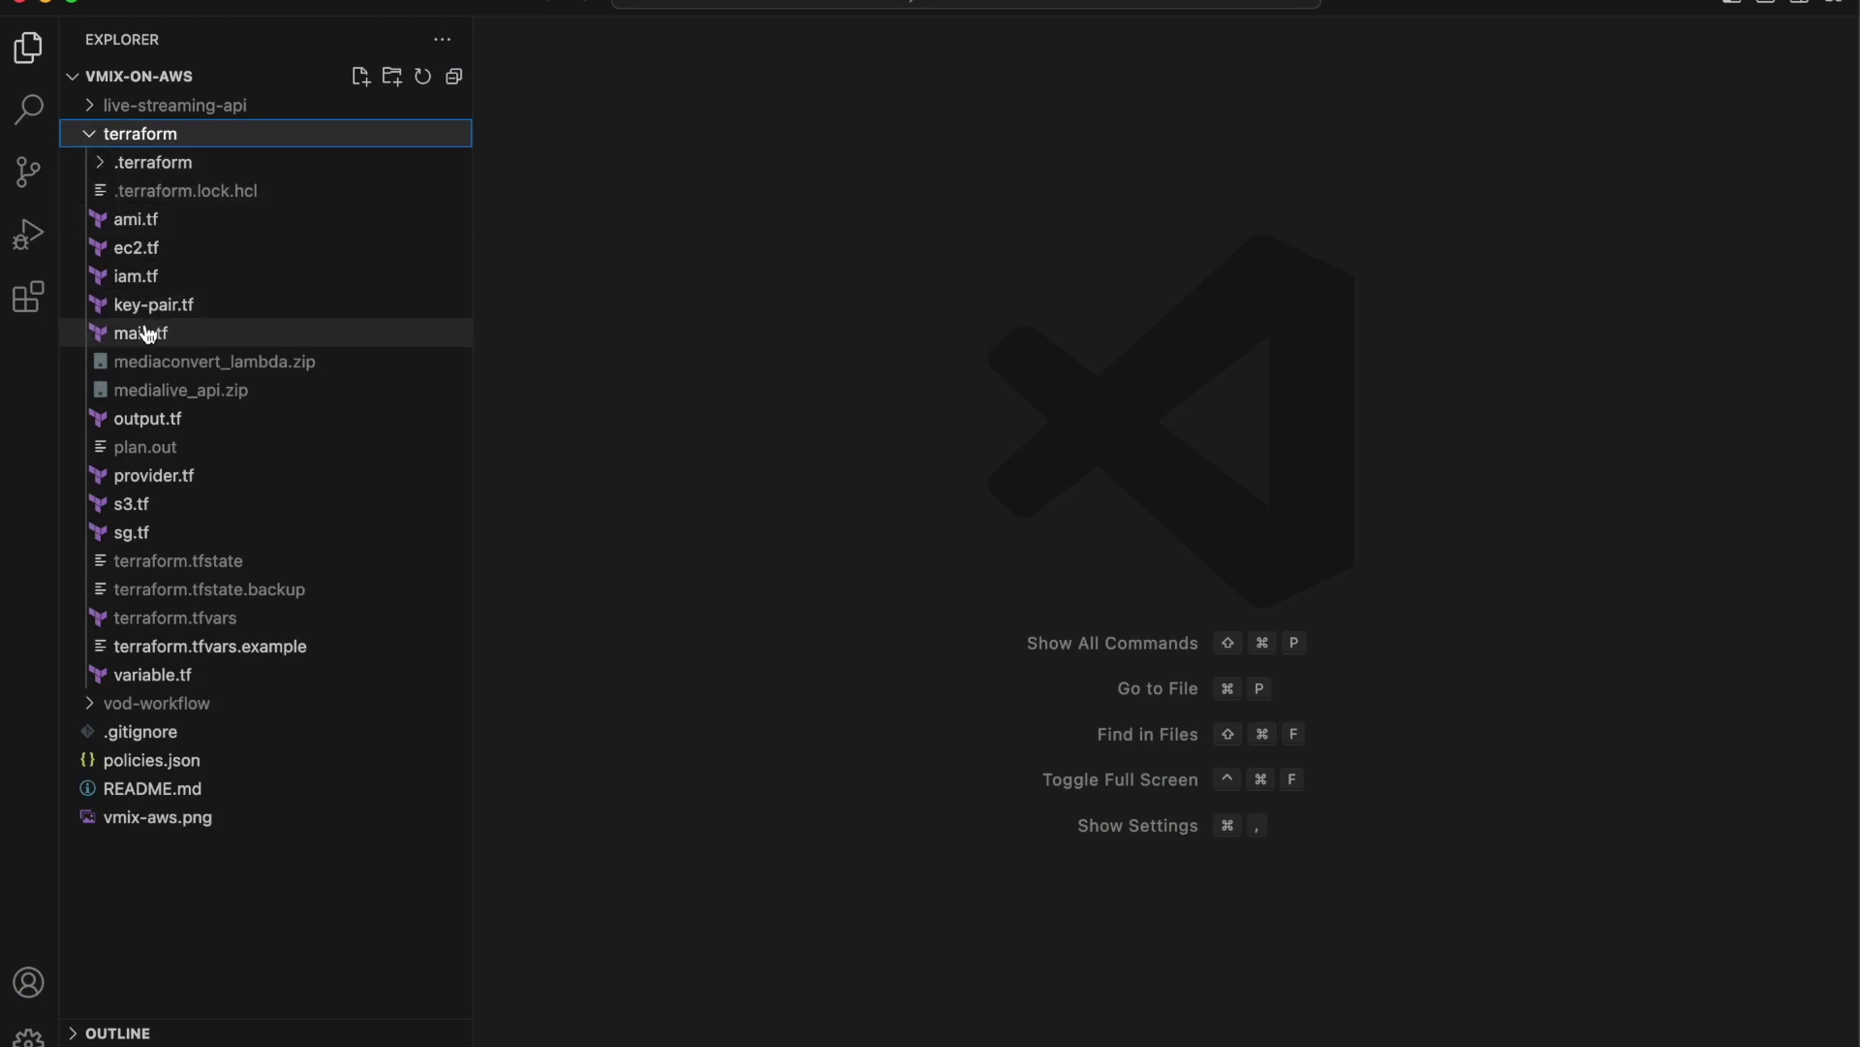
left_click(148, 335)
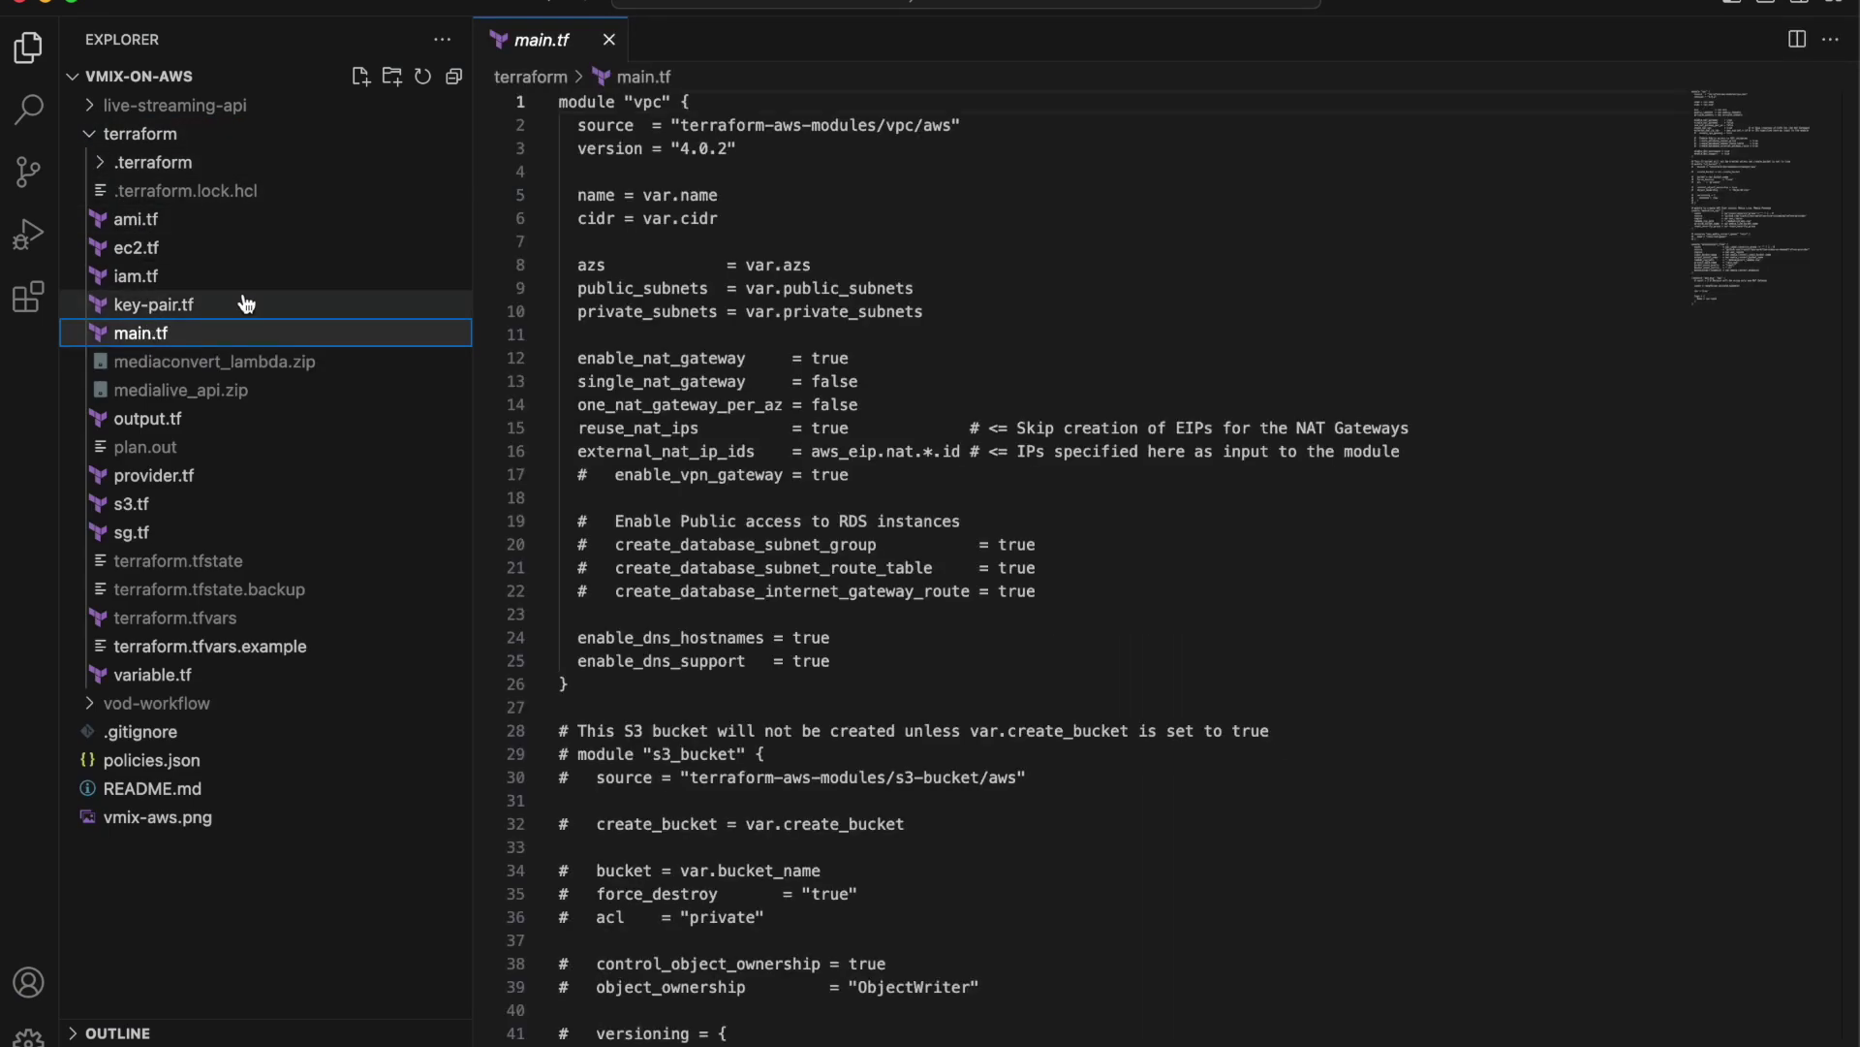
scroll(650, 460, "down", 2)
scroll(660, 470, "down", 3)
scroll(660, 470, "down", 4)
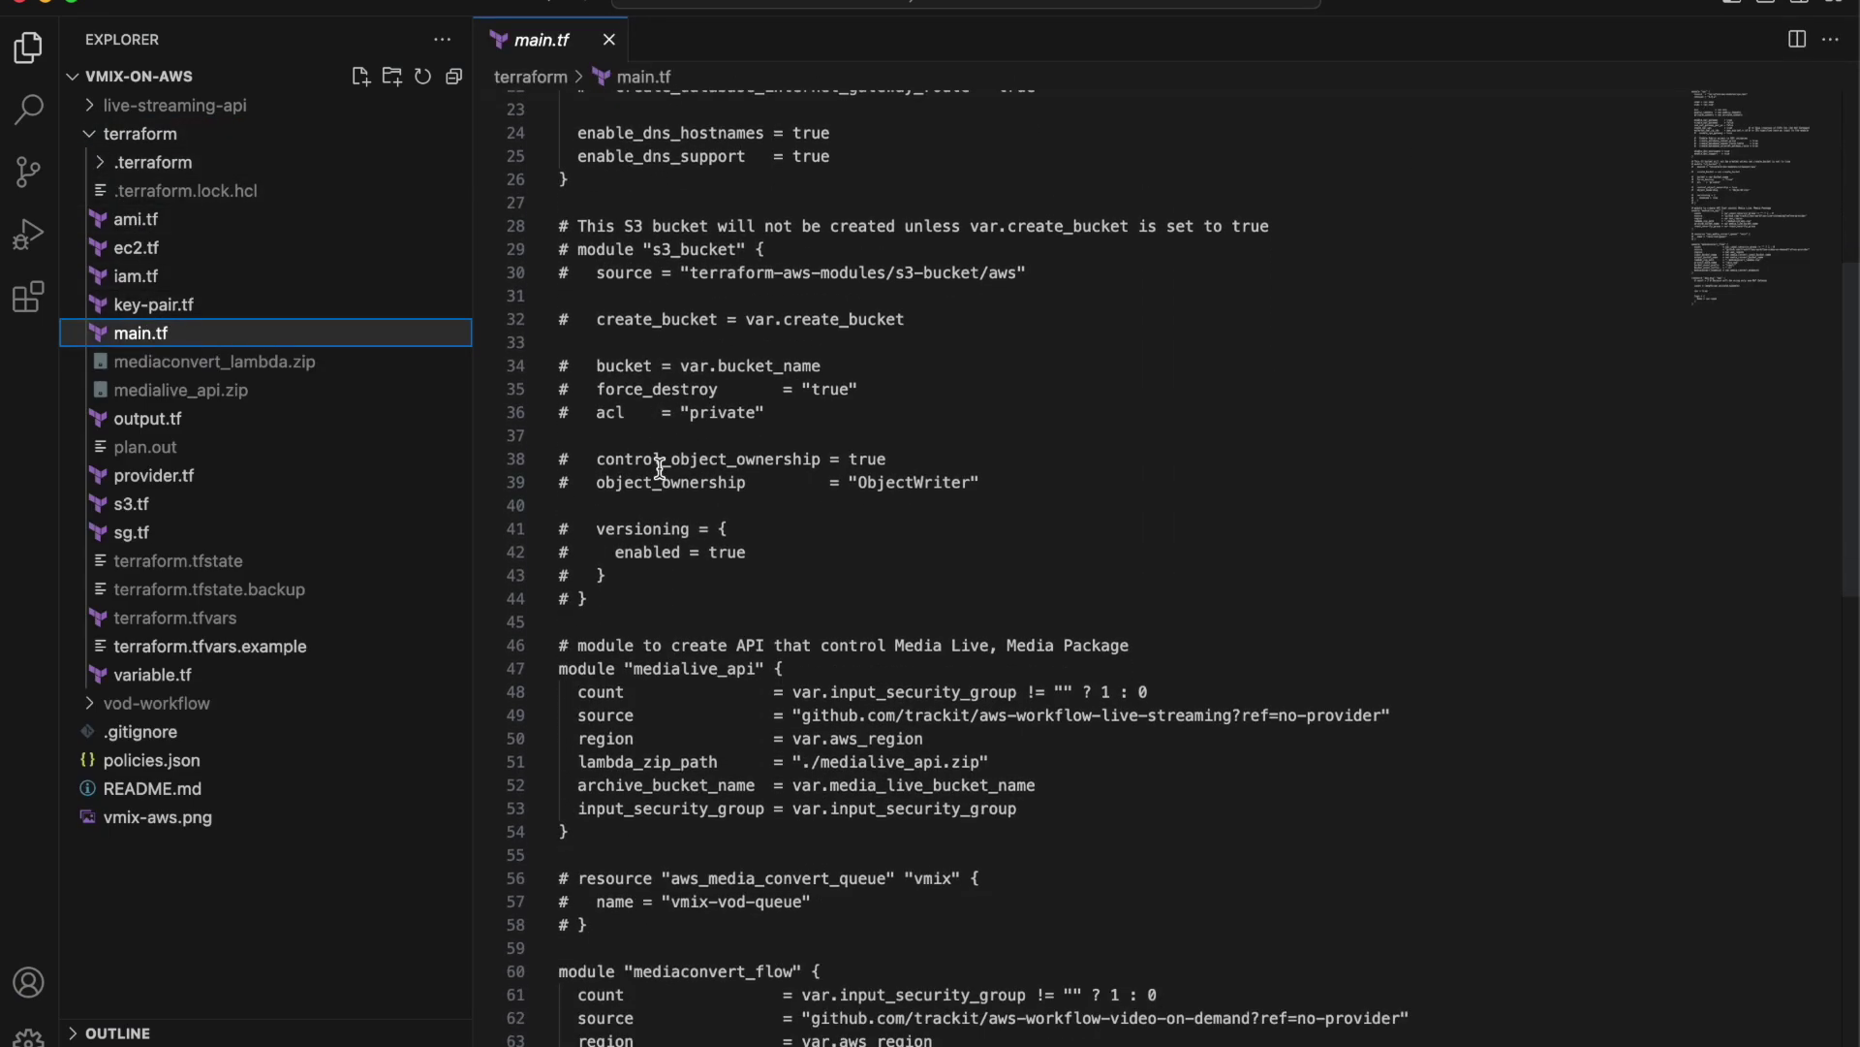
scroll(660, 470, "down", 2)
scroll(660, 470, "down", 2)
scroll(660, 470, "down", 4)
scroll(660, 470, "down", 3)
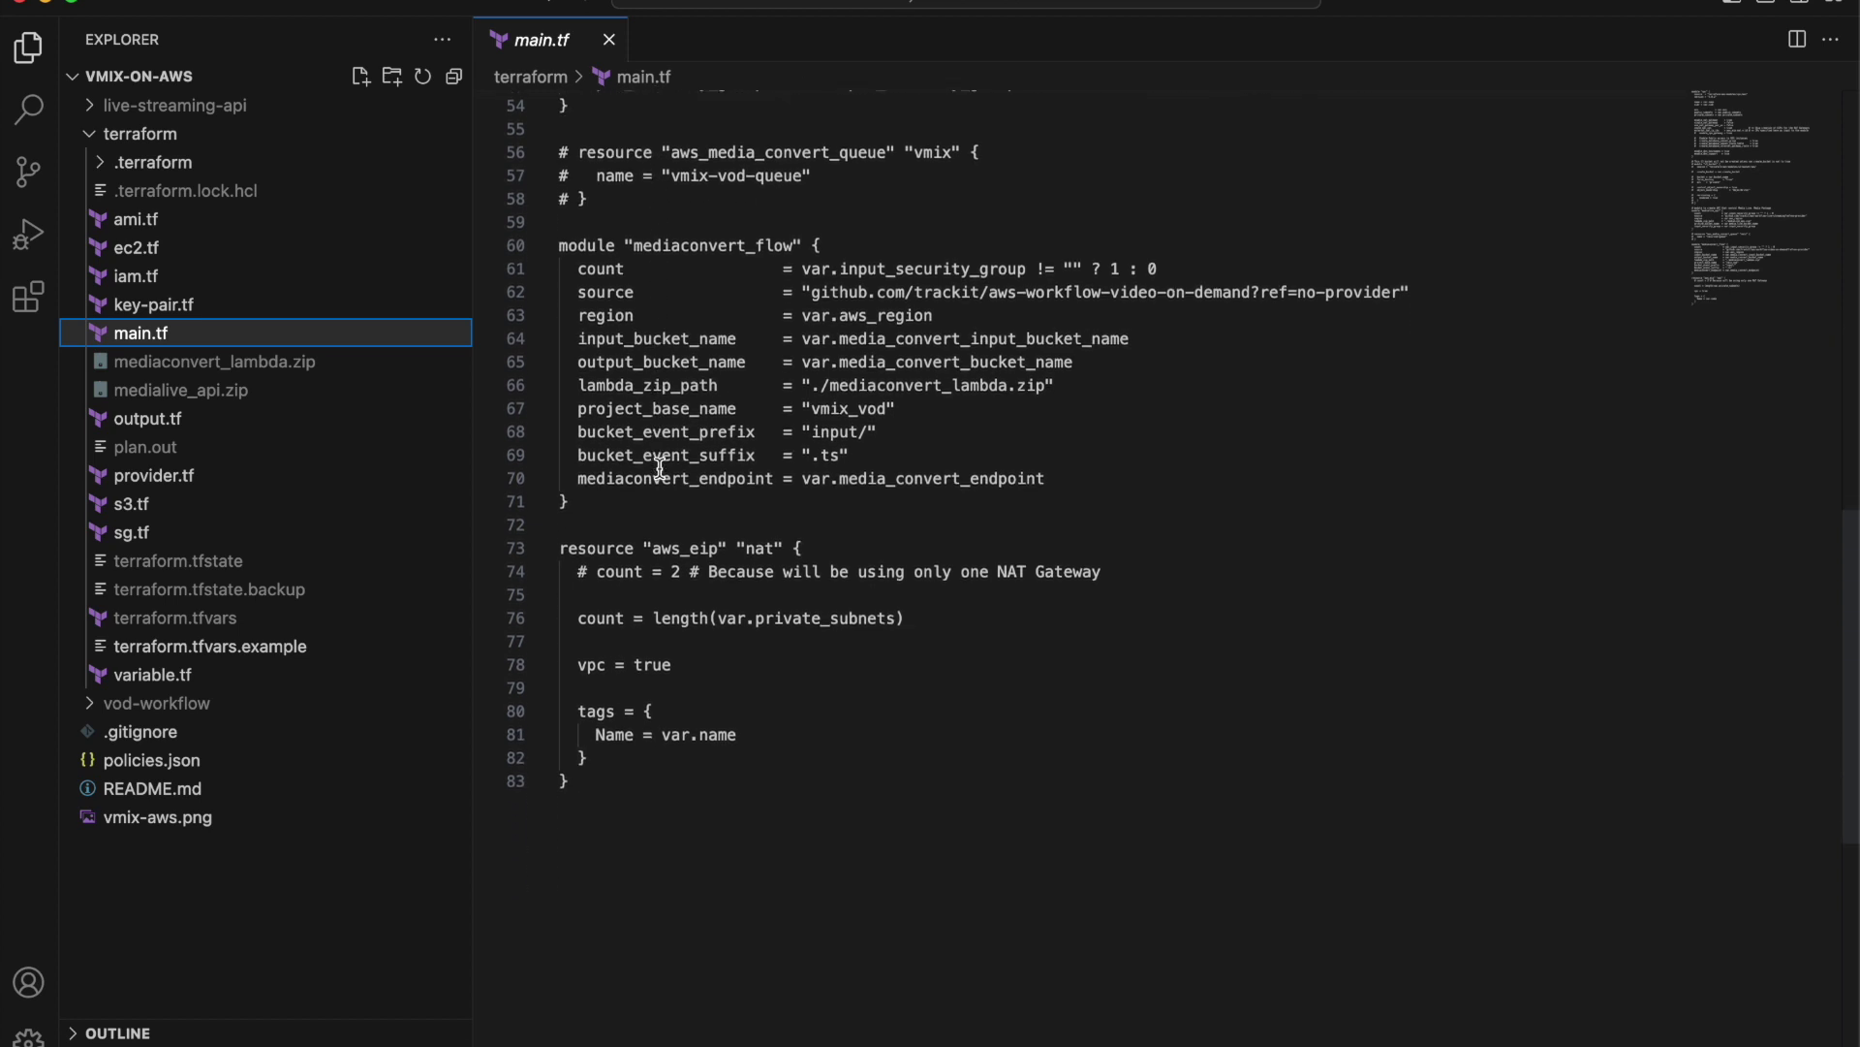